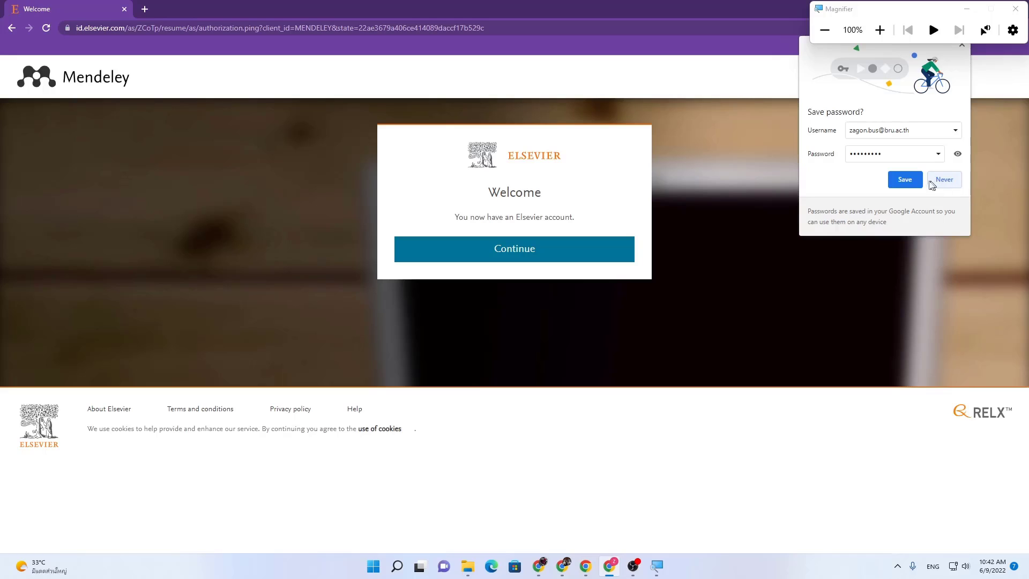
Step: Dismiss Chrome's offer to save the new Elsevier account password
{"action": "left_click", "coordinate": [903, 181]}
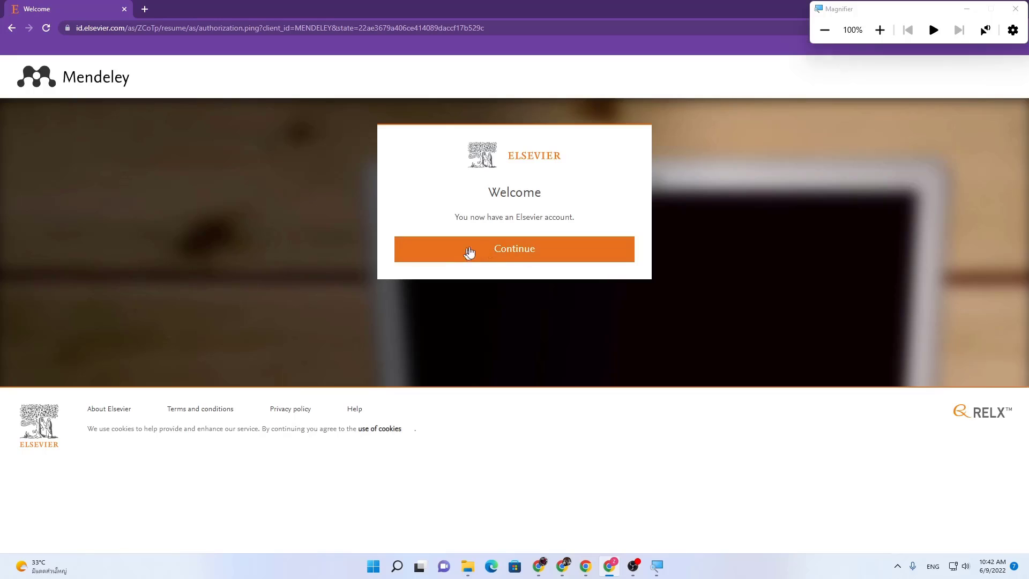
Step: Continue from the Elsevier welcome page into Mendeley's still-empty Library
{"action": "left_click", "coordinate": [505, 255]}
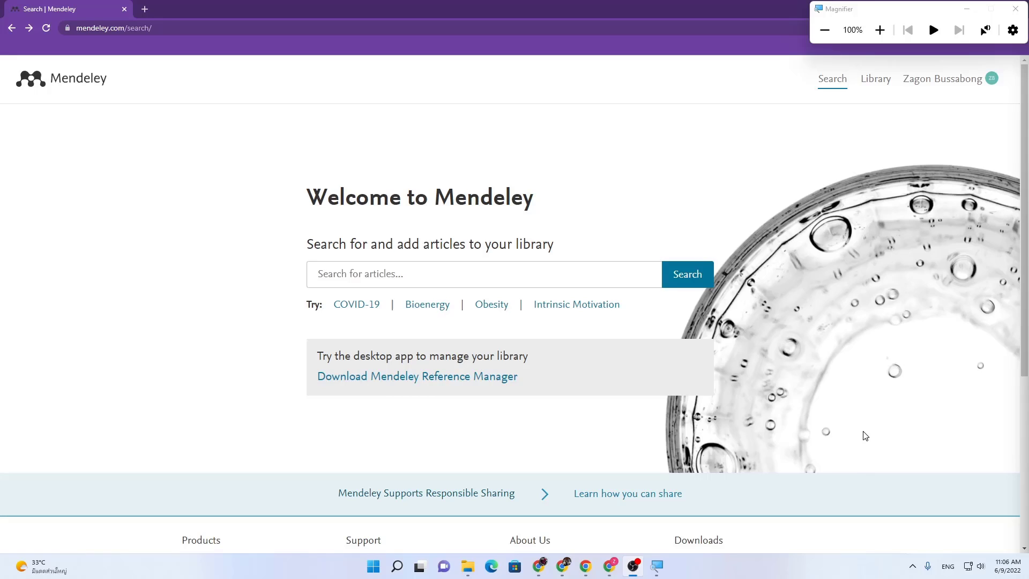
{"action": "left_click", "coordinate": [876, 80]}
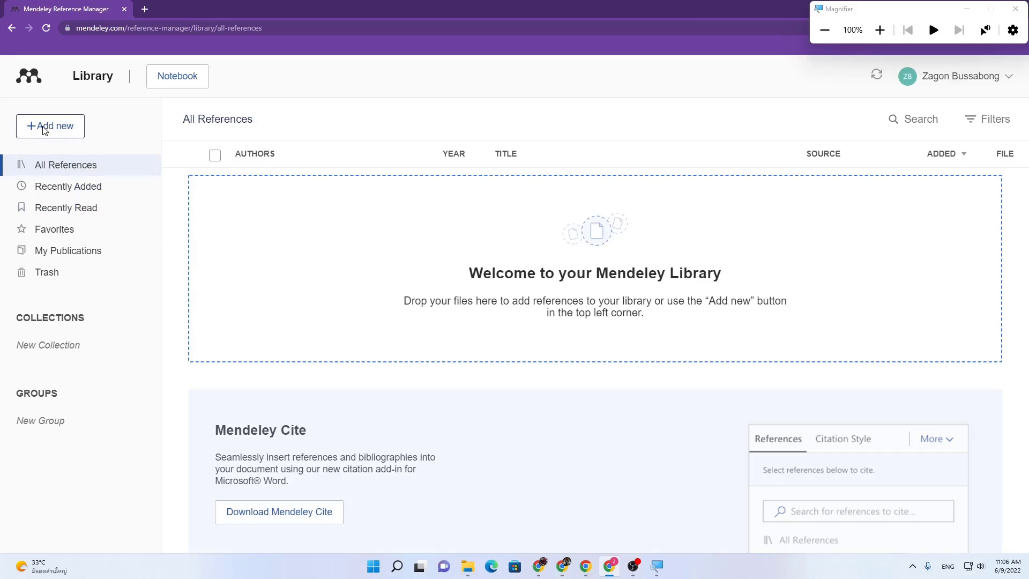
{"action": "left_click", "coordinate": [44, 129]}
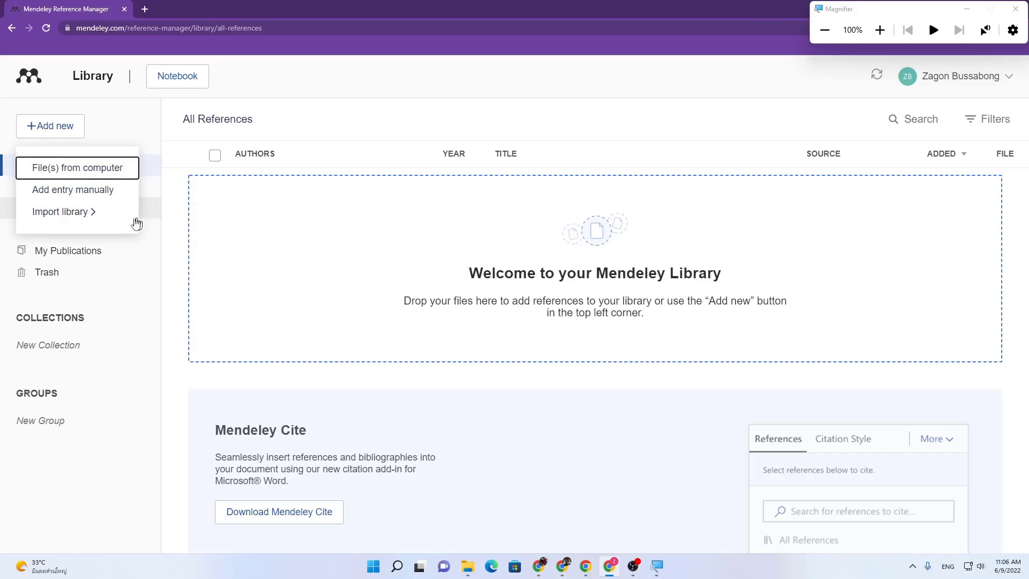
{"action": "left_click", "coordinate": [102, 224]}
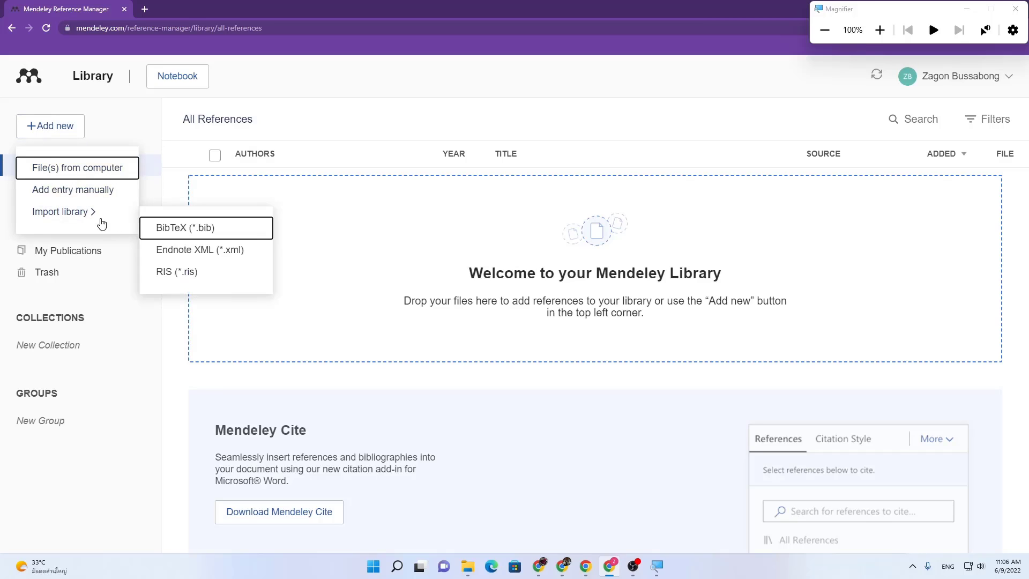
{"action": "left_click", "coordinate": [102, 174]}
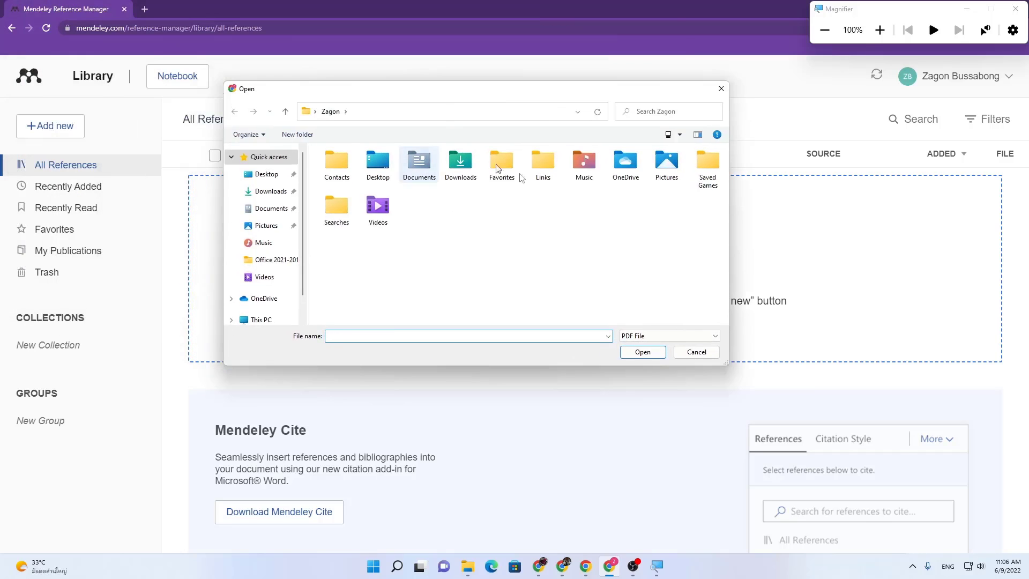
{"action": "left_click", "coordinate": [722, 89]}
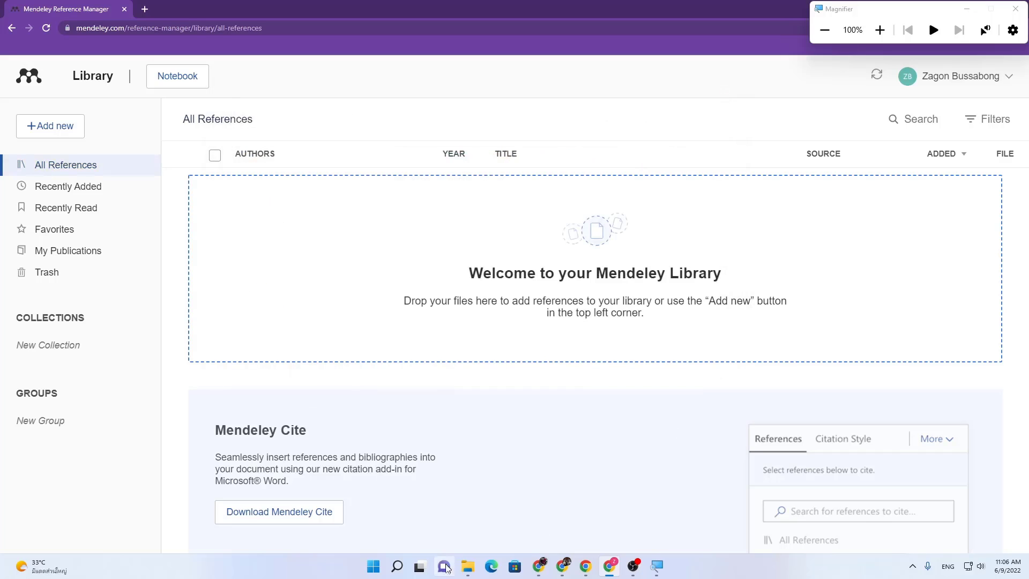
{"action": "mouse_move", "coordinate": [468, 565]}
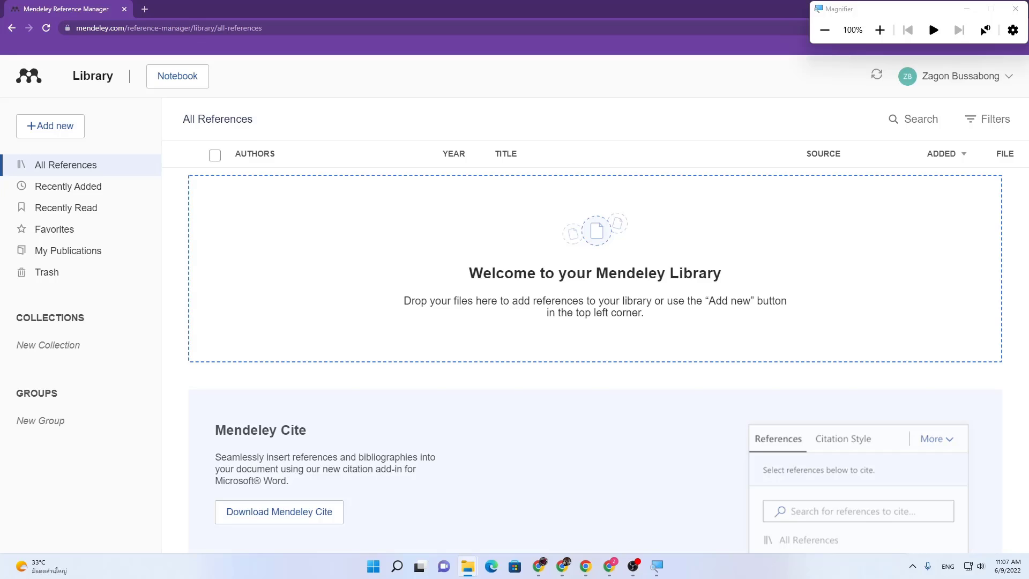
Step: Locate and select the 1609.08675 PDF in the Used Paper folder
{"action": "key", "text": "alt+Tab"}
{"action": "scroll", "coordinate": [714, 326], "scroll_direction": "down", "scroll_amount": 2}
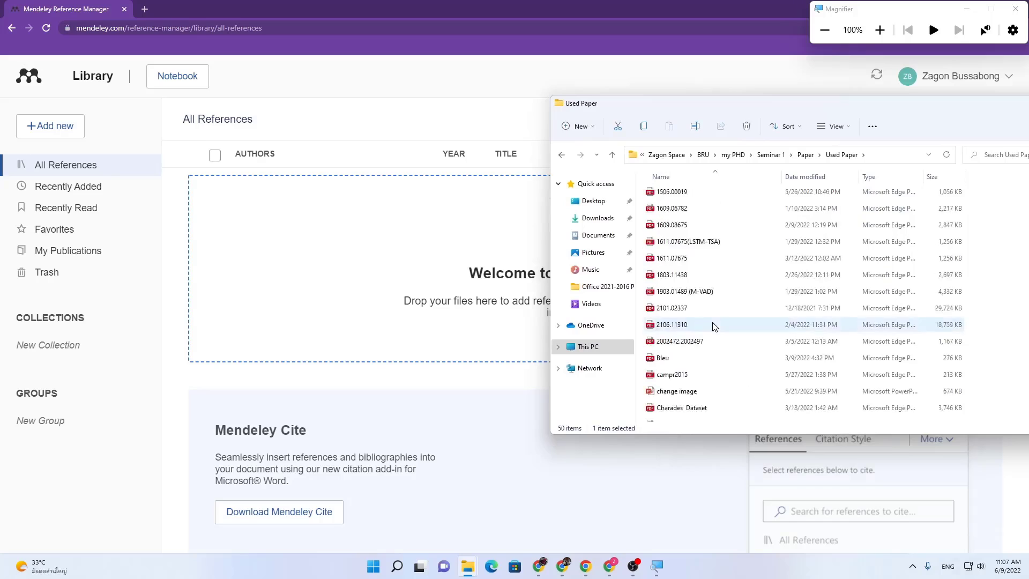
{"action": "scroll", "coordinate": [714, 326], "scroll_direction": "down", "scroll_amount": 1}
{"action": "scroll", "coordinate": [713, 327], "scroll_direction": "up", "scroll_amount": 1}
{"action": "left_click", "coordinate": [665, 229]}
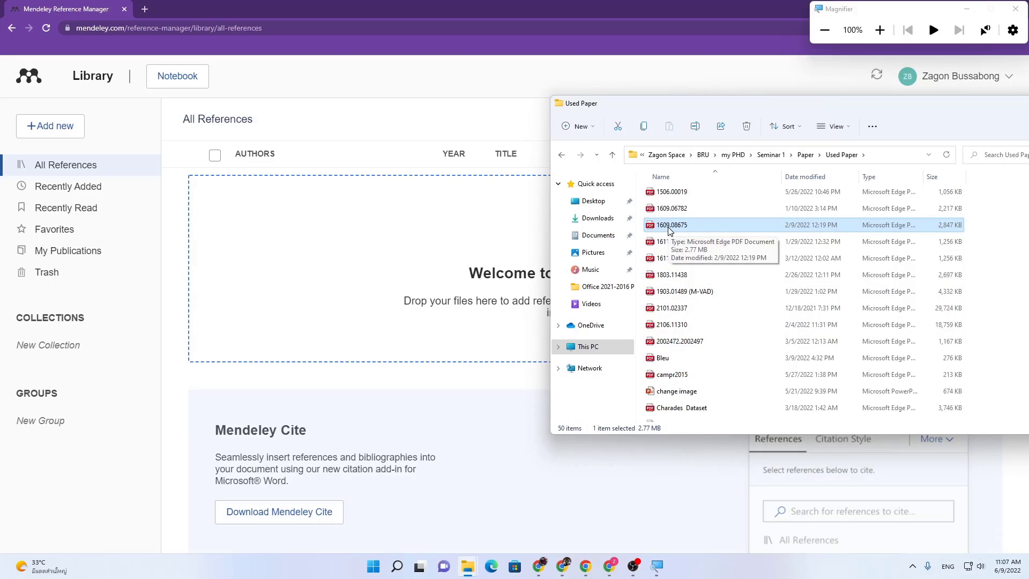
Step: Abandon Mendeley's add-from-files picker and drag 1609.08675 into the library instead
{"action": "left_click", "coordinate": [55, 131]}
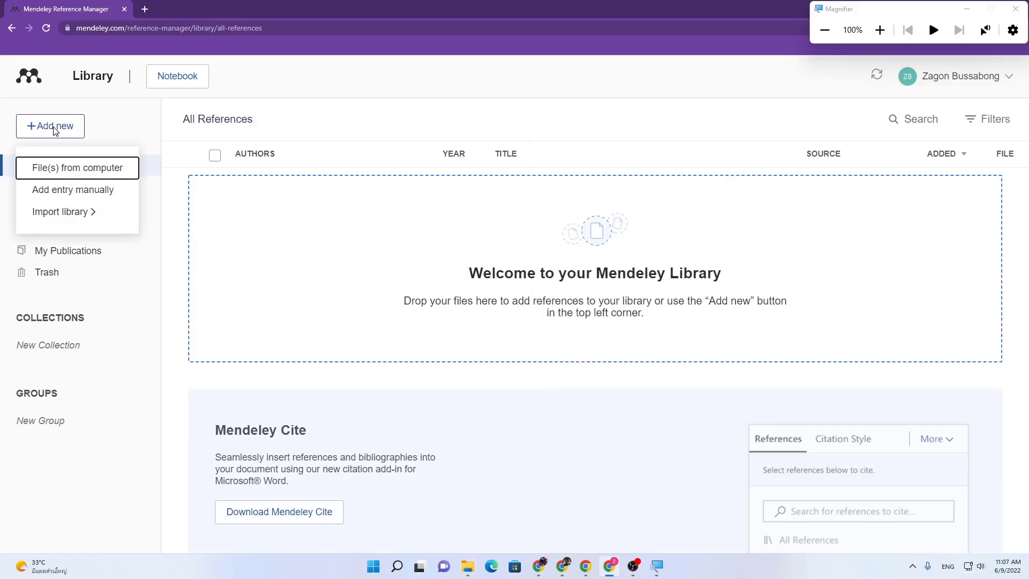
{"action": "left_click", "coordinate": [99, 176]}
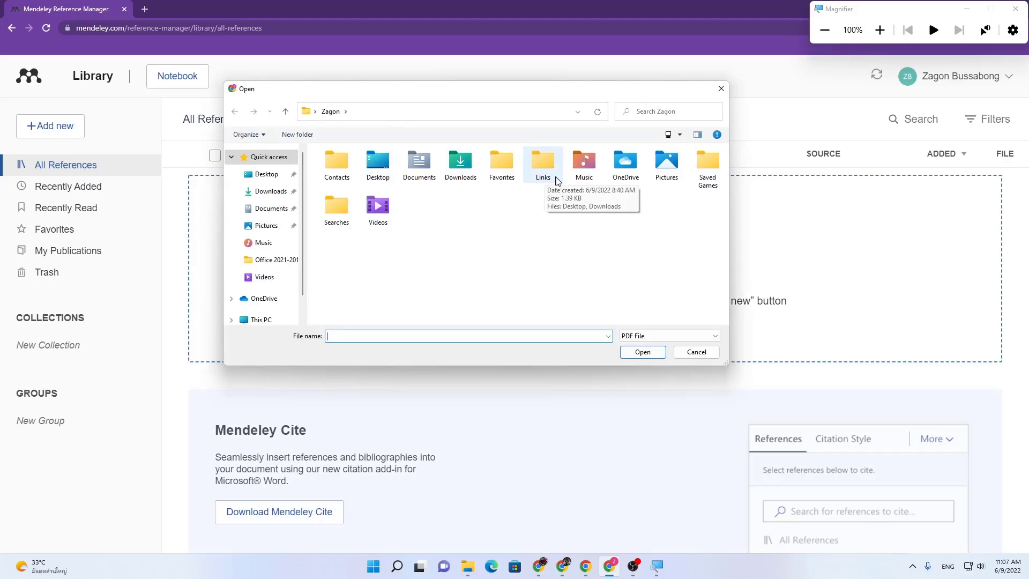
{"action": "left_click", "coordinate": [721, 89]}
{"action": "key", "text": "alt+Tab"}
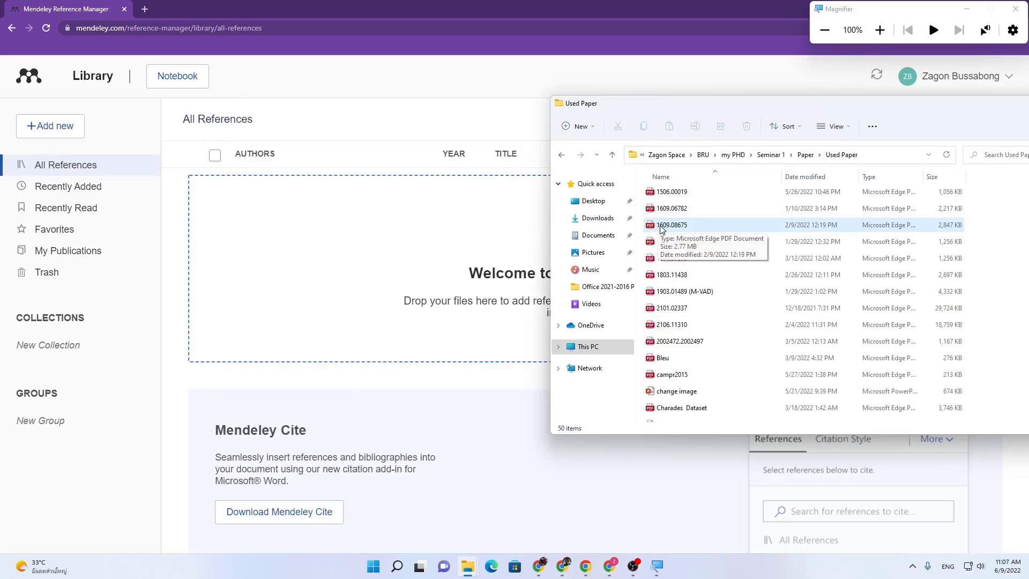
{"action": "left_click_drag", "start_coordinate": [673, 226], "coordinate": [398, 262]}
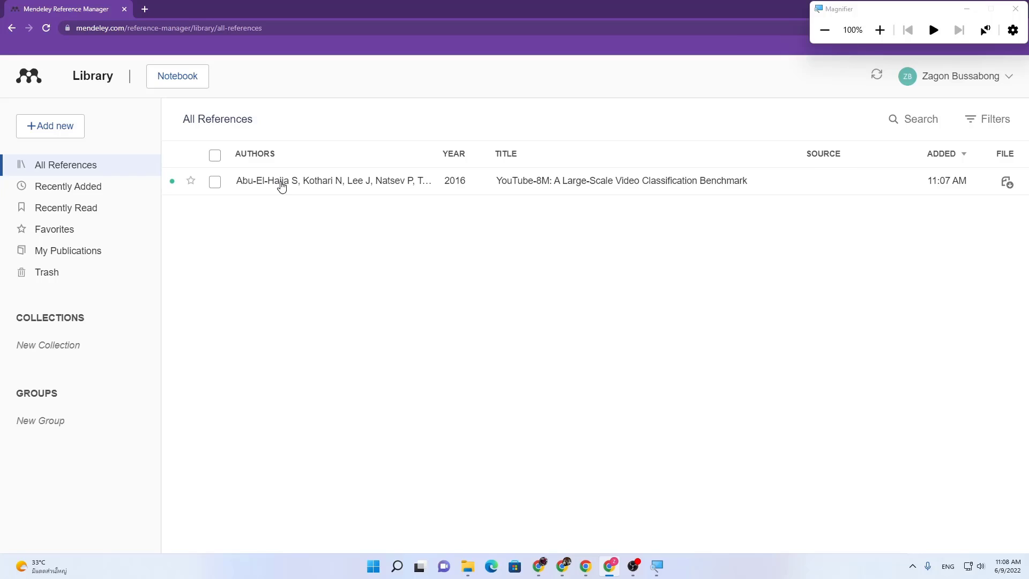
Step: Skip creating a collection, open the YouTube-8M details, review authors, and edit journal details
{"action": "left_click", "coordinate": [49, 346]}
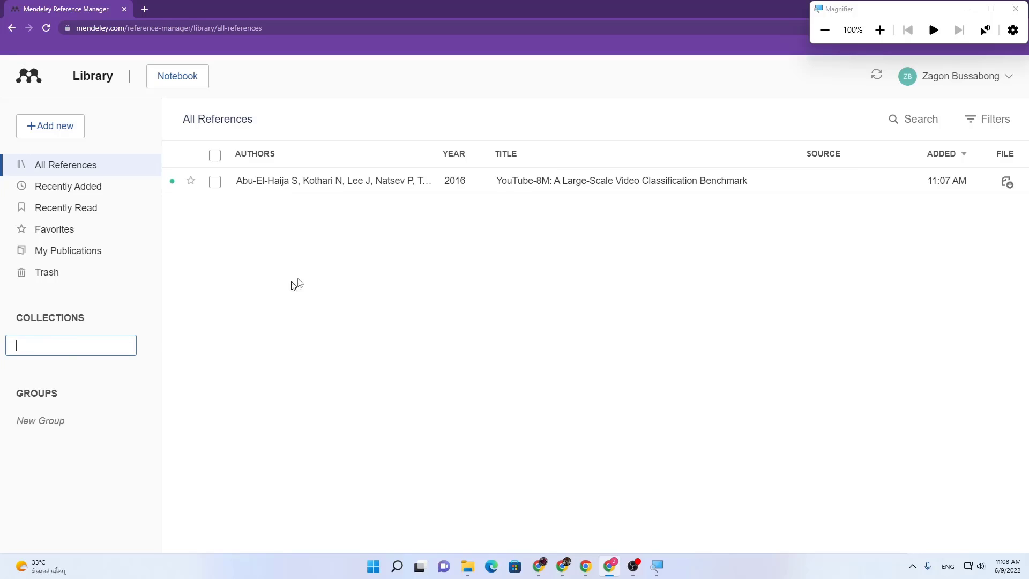
{"action": "left_click", "coordinate": [515, 243]}
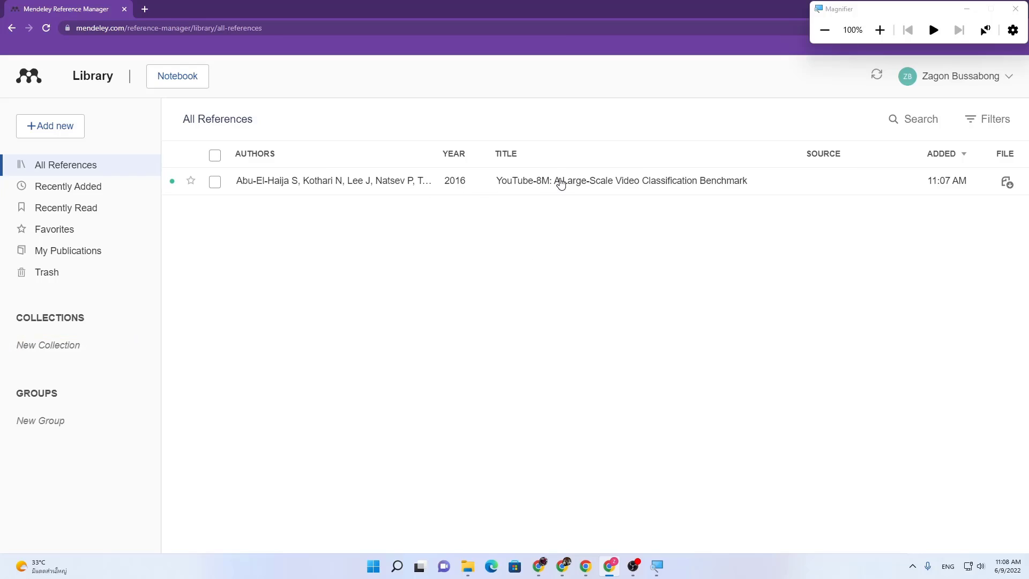
{"action": "left_click", "coordinate": [381, 184]}
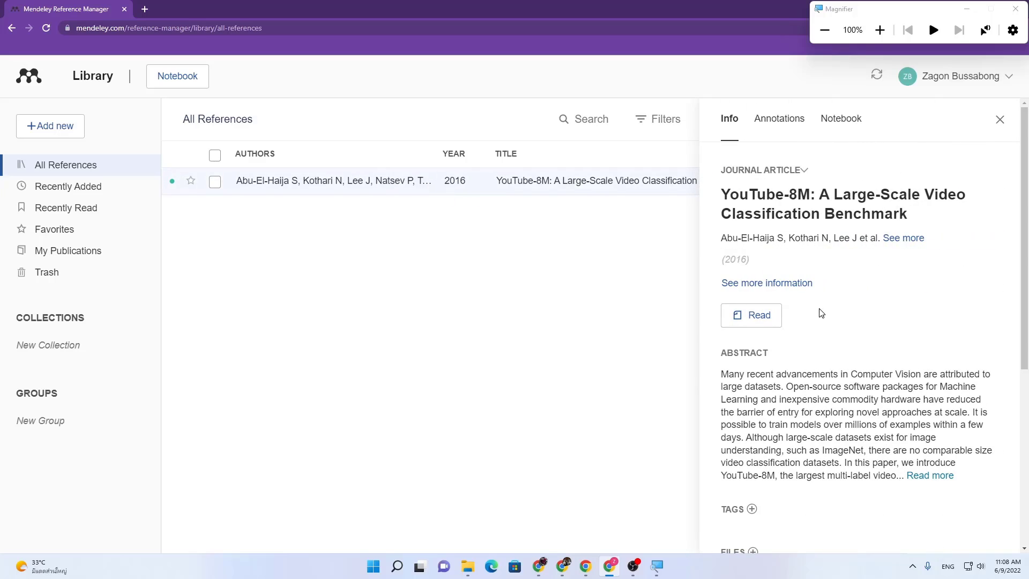
{"action": "left_click", "coordinate": [833, 298]}
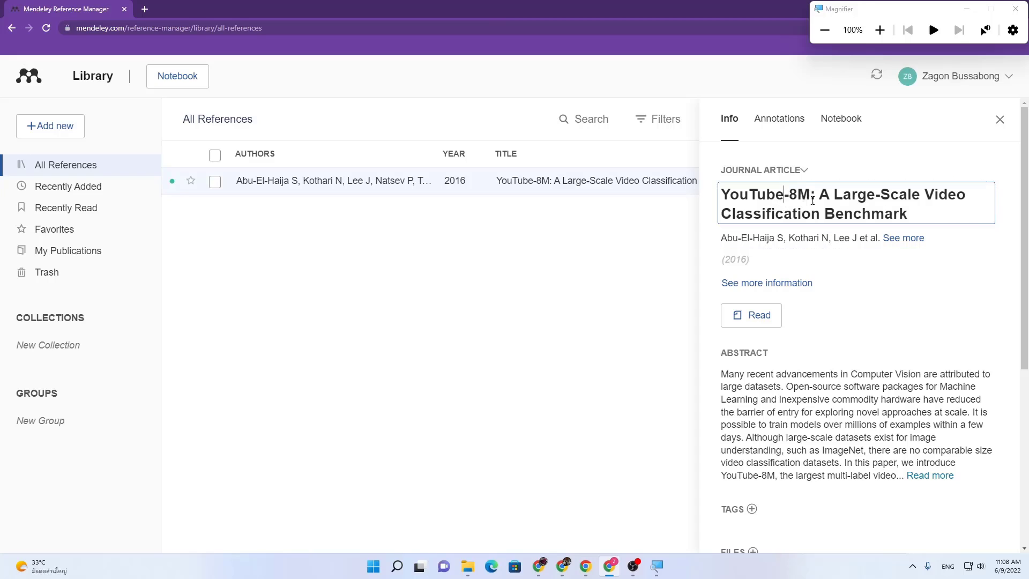
{"action": "left_click", "coordinate": [892, 239]}
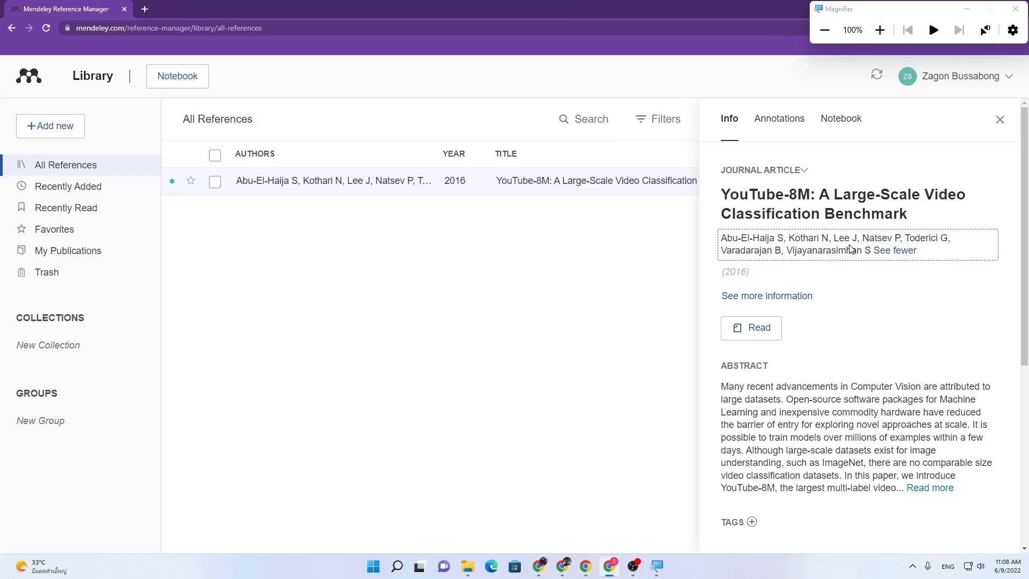
{"action": "left_click", "coordinate": [846, 239]}
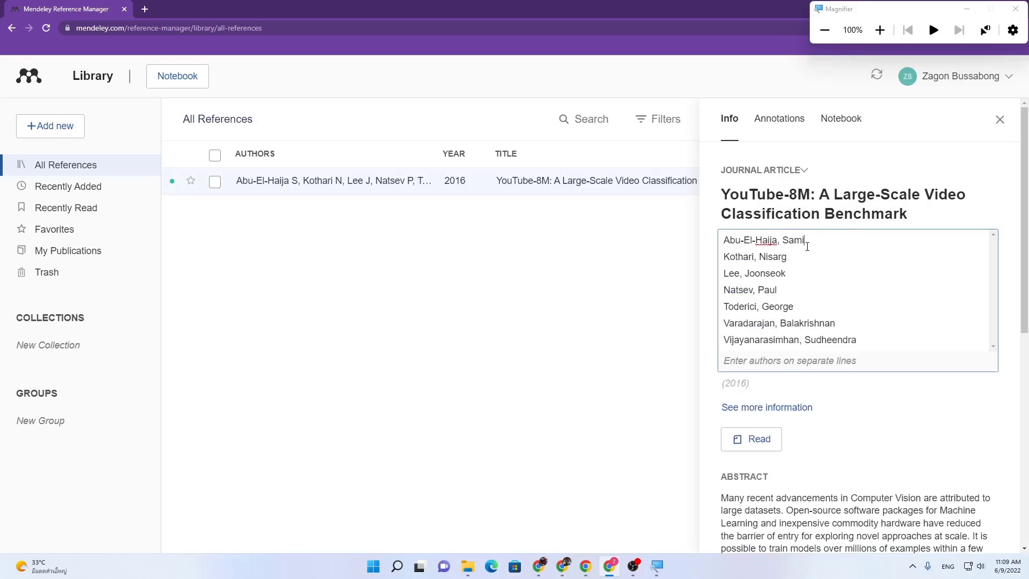
{"action": "left_click", "coordinate": [852, 203]}
{"action": "left_click", "coordinate": [749, 264]}
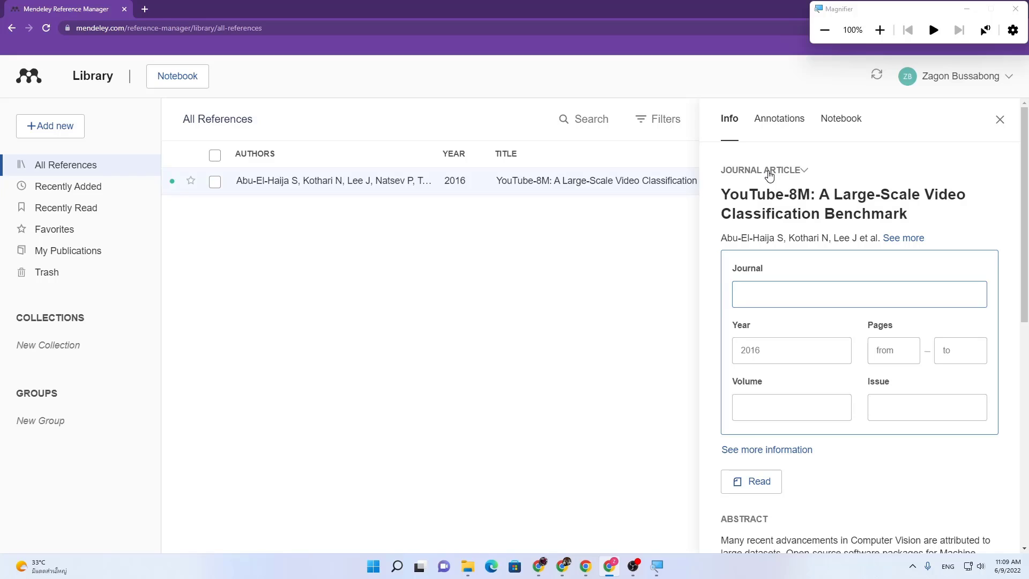
{"action": "left_click", "coordinate": [786, 172]}
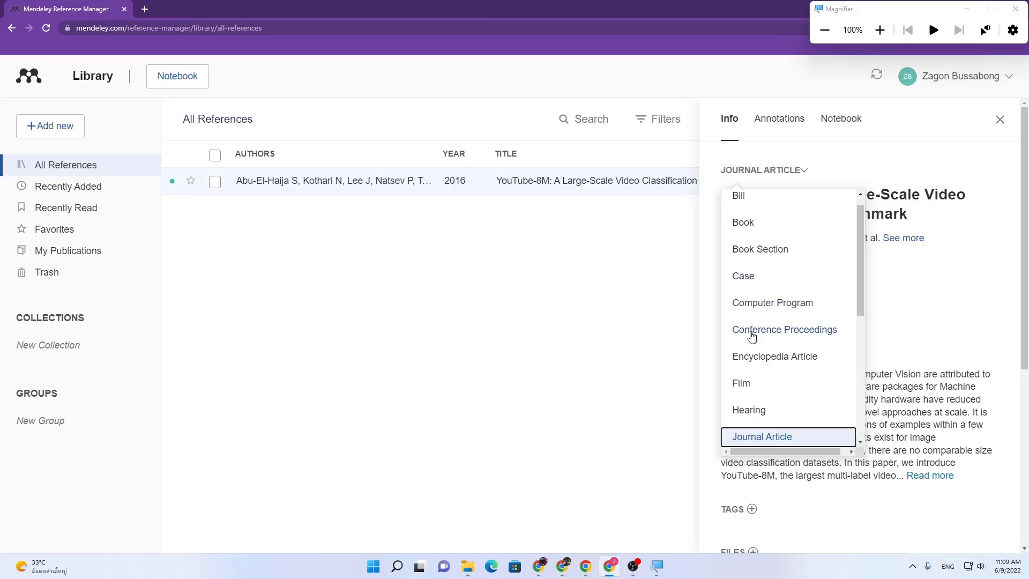
{"action": "left_click", "coordinate": [794, 337]}
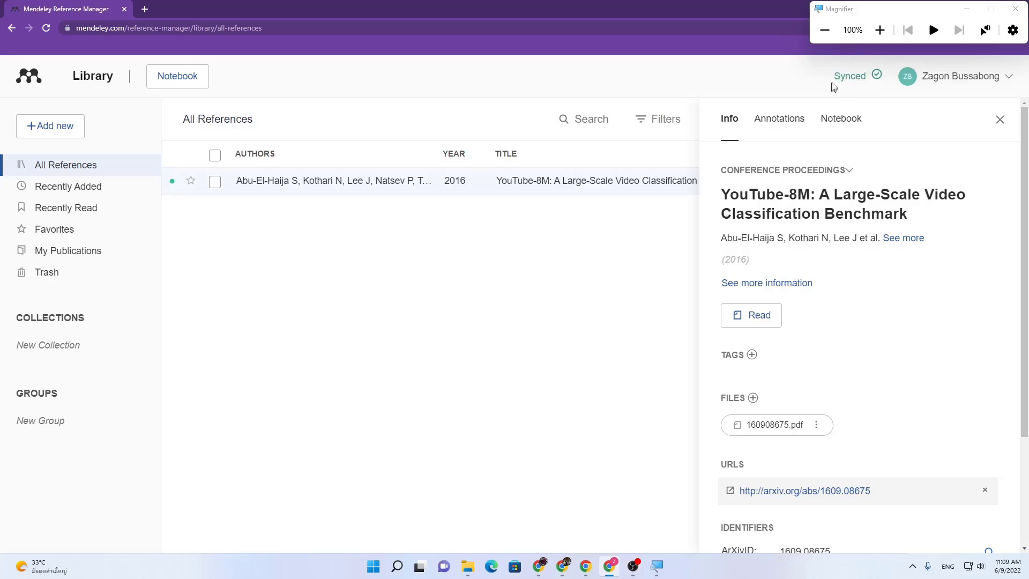
{"action": "mouse_move", "coordinate": [875, 79]}
{"action": "left_click", "coordinate": [777, 173]}
{"action": "scroll", "coordinate": [798, 305], "scroll_direction": "down", "scroll_amount": 2}
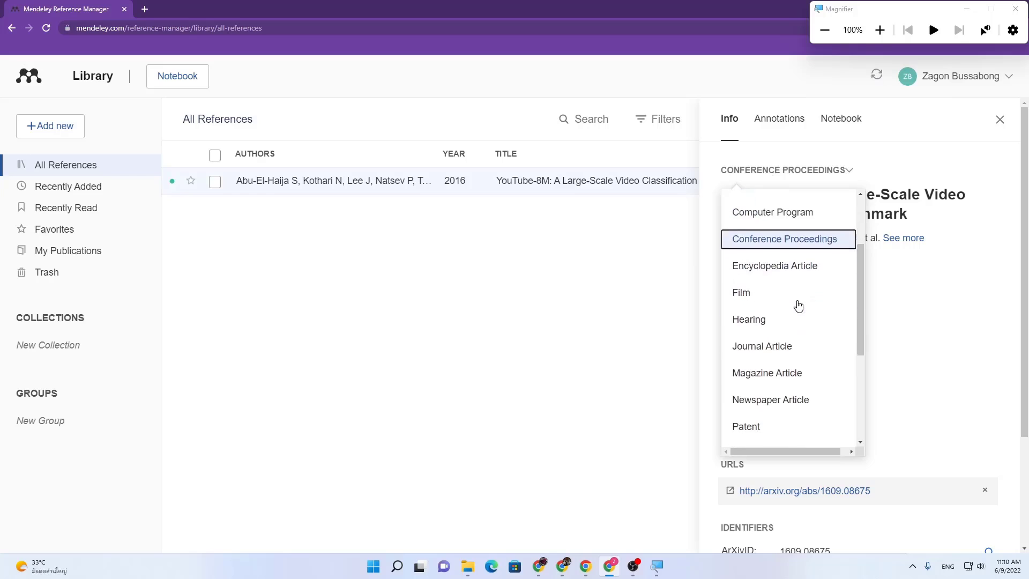
{"action": "left_click", "coordinate": [777, 347]}
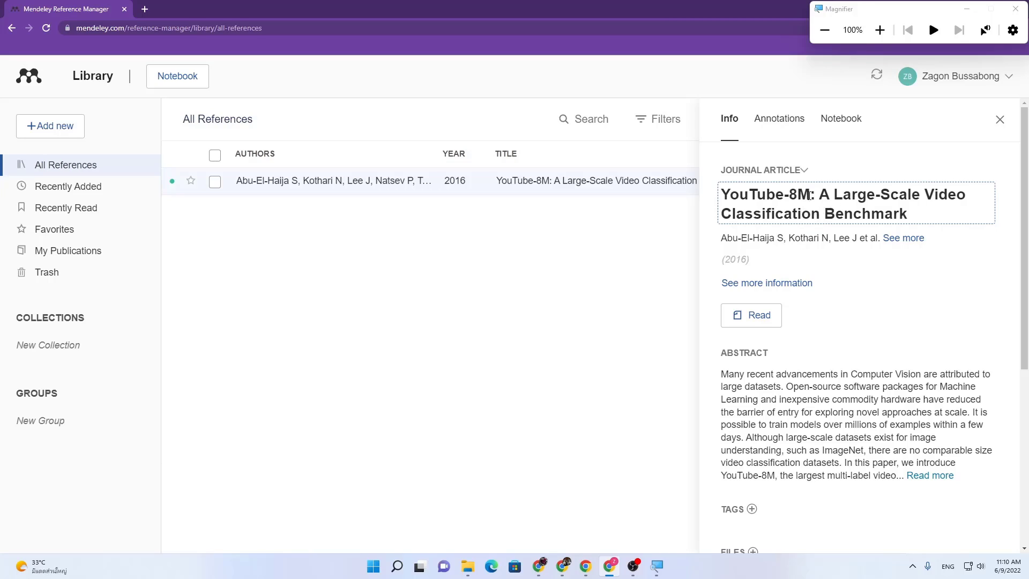
{"action": "left_click", "coordinate": [748, 264]}
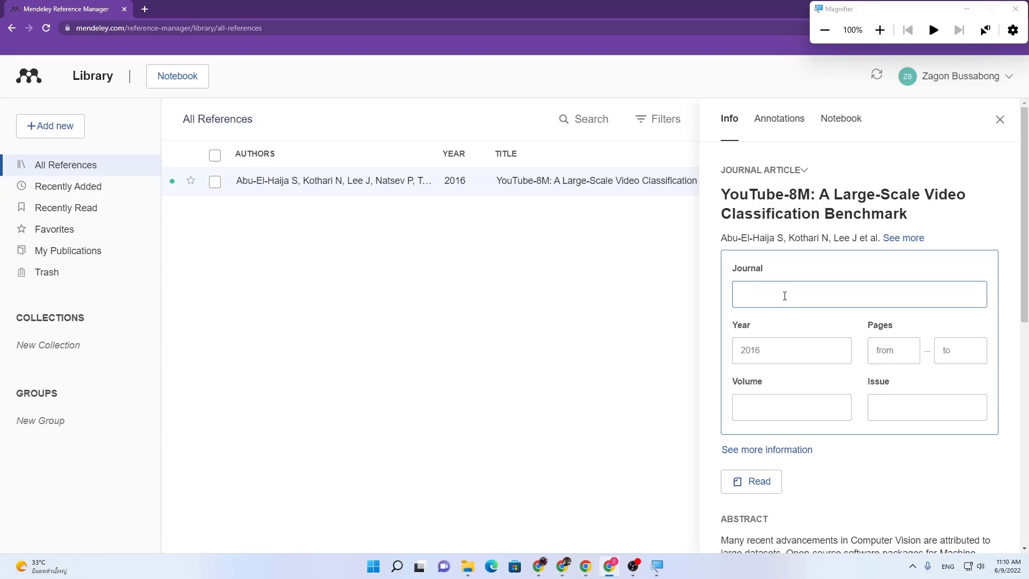
Step: Step through the Year, page range, Volume and Issue fields, leaving them blank
{"action": "left_click", "coordinate": [781, 349]}
{"action": "left_click", "coordinate": [902, 353]}
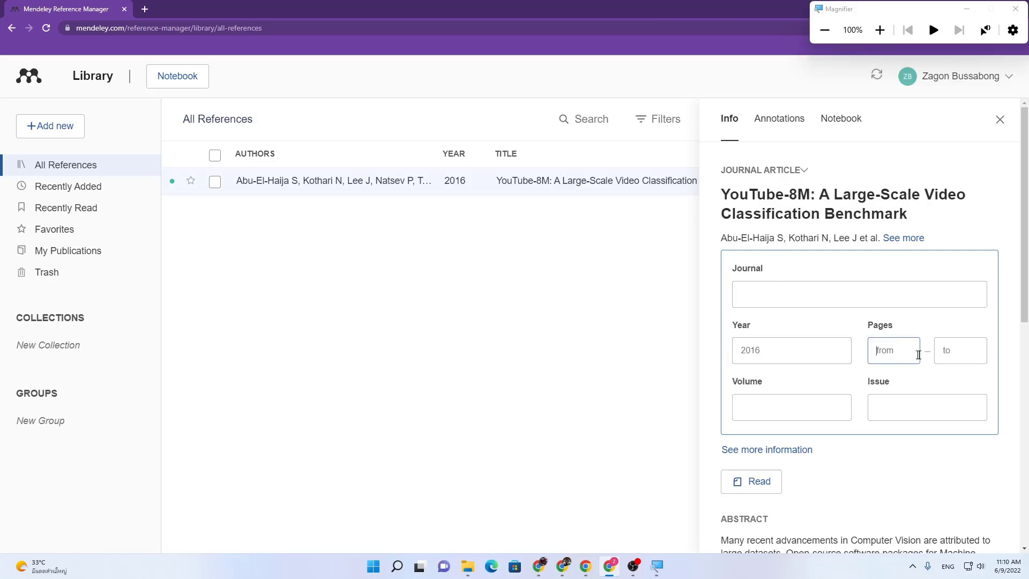
{"action": "left_click", "coordinate": [954, 351]}
{"action": "left_click", "coordinate": [777, 407]}
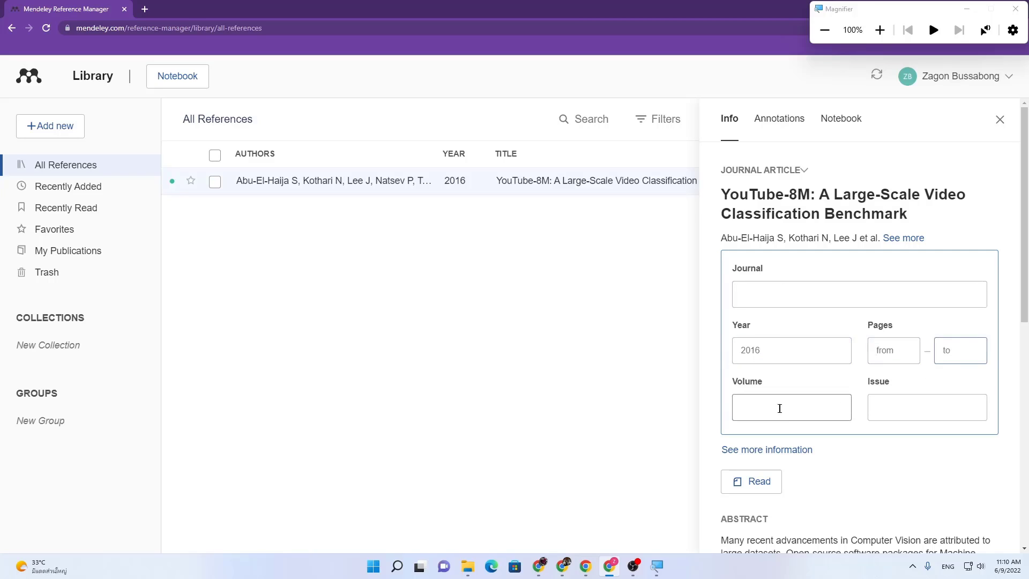
{"action": "left_click", "coordinate": [932, 417]}
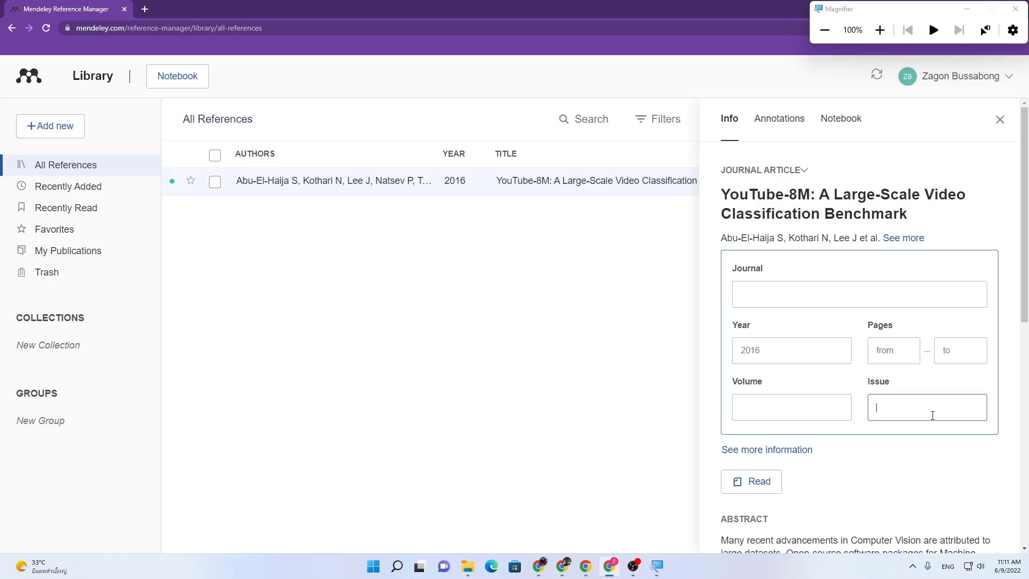
Step: Revisit Journal, pages, Volume and Issue without entering values, then scroll to Identifiers
{"action": "left_click", "coordinate": [870, 296]}
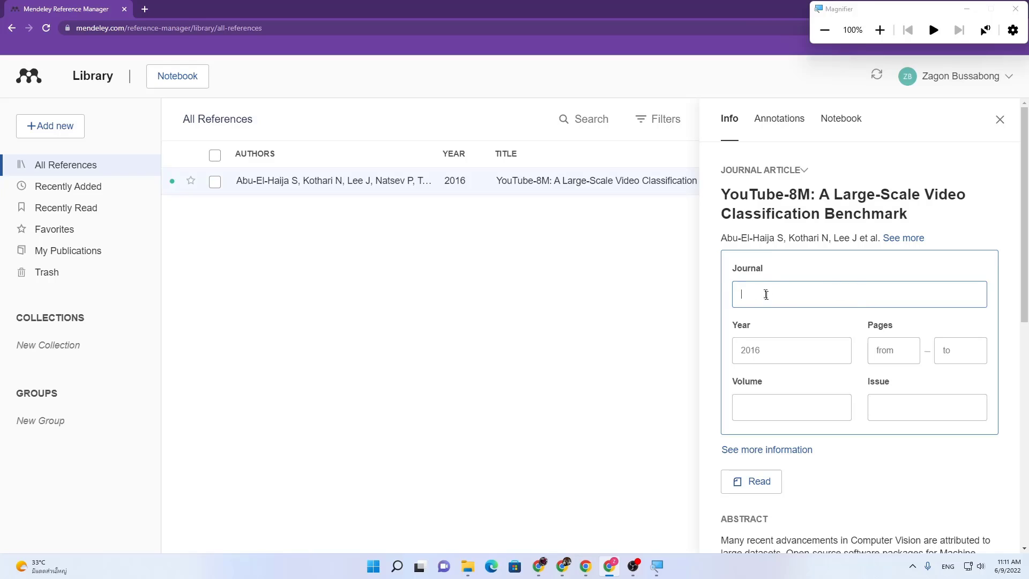
{"action": "left_click", "coordinate": [896, 354]}
{"action": "left_click", "coordinate": [946, 352]}
{"action": "left_click", "coordinate": [765, 412]}
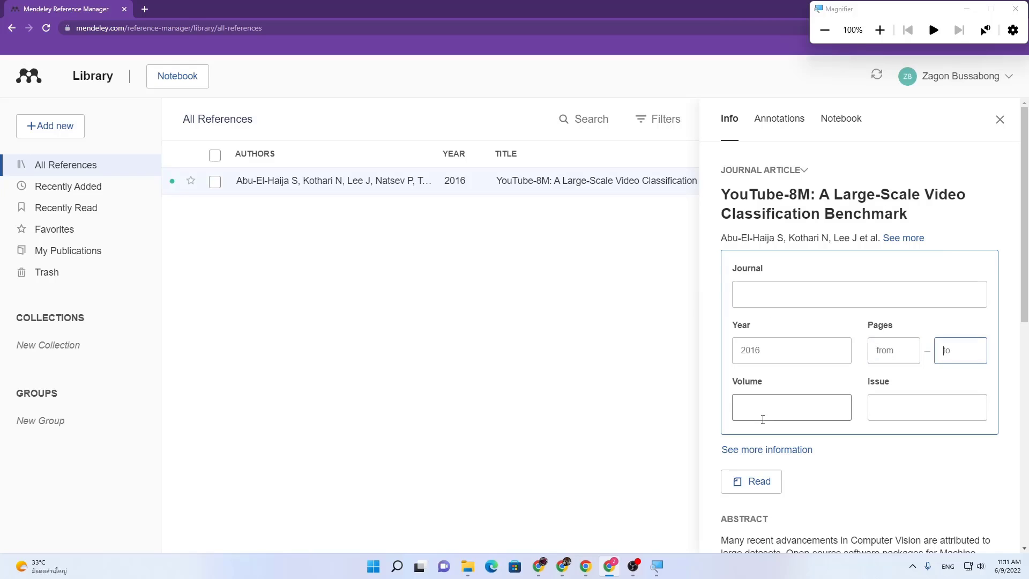
{"action": "left_click", "coordinate": [872, 415]}
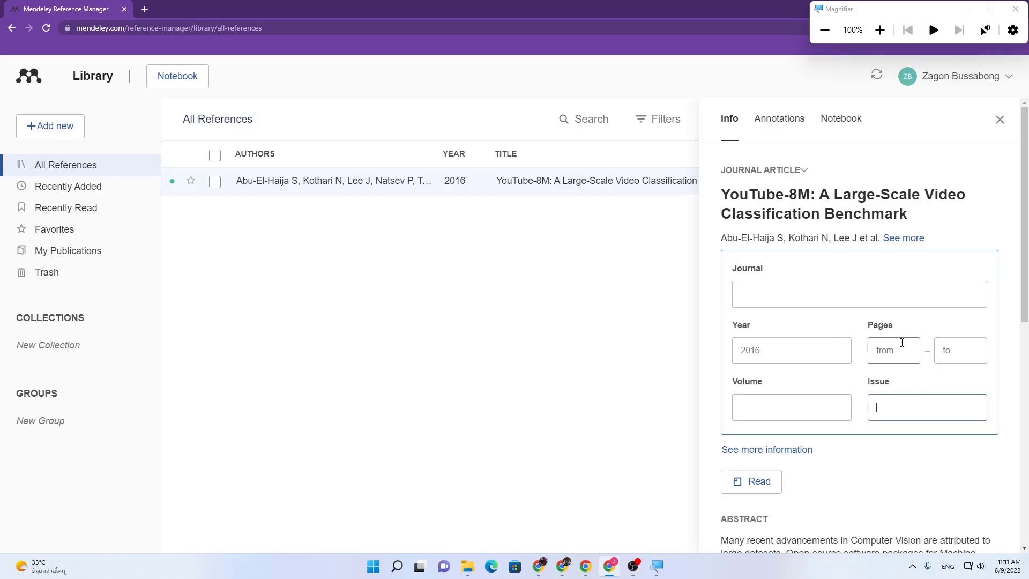
{"action": "scroll", "coordinate": [902, 345], "scroll_direction": "down", "scroll_amount": 2}
{"action": "scroll", "coordinate": [902, 344], "scroll_direction": "down", "scroll_amount": 7}
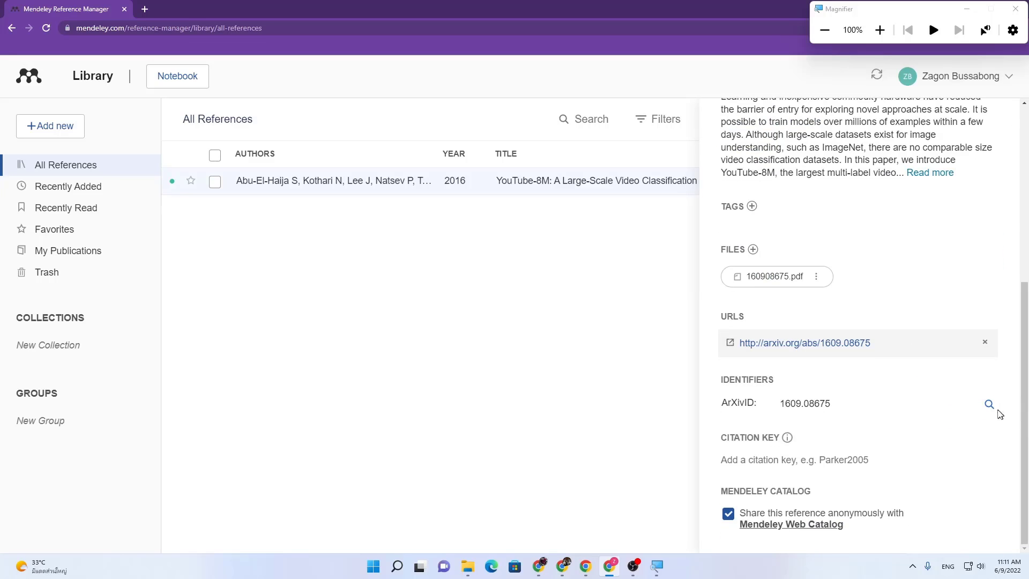
Step: Refresh the paper's metadata from ArXiv ID 1609.08675 and open the identifiers editor
{"action": "left_click", "coordinate": [989, 404]}
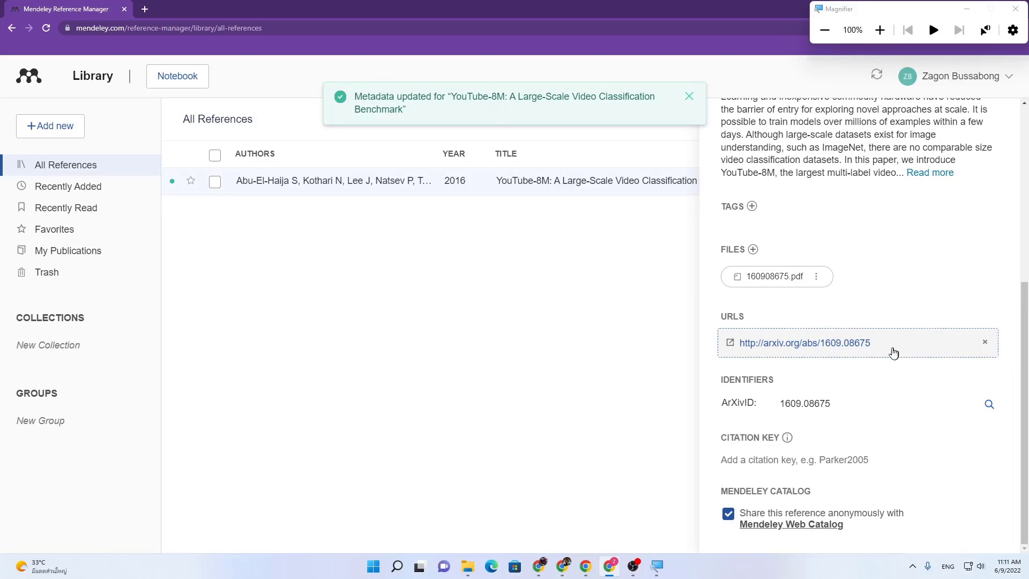
{"action": "left_click", "coordinate": [749, 401]}
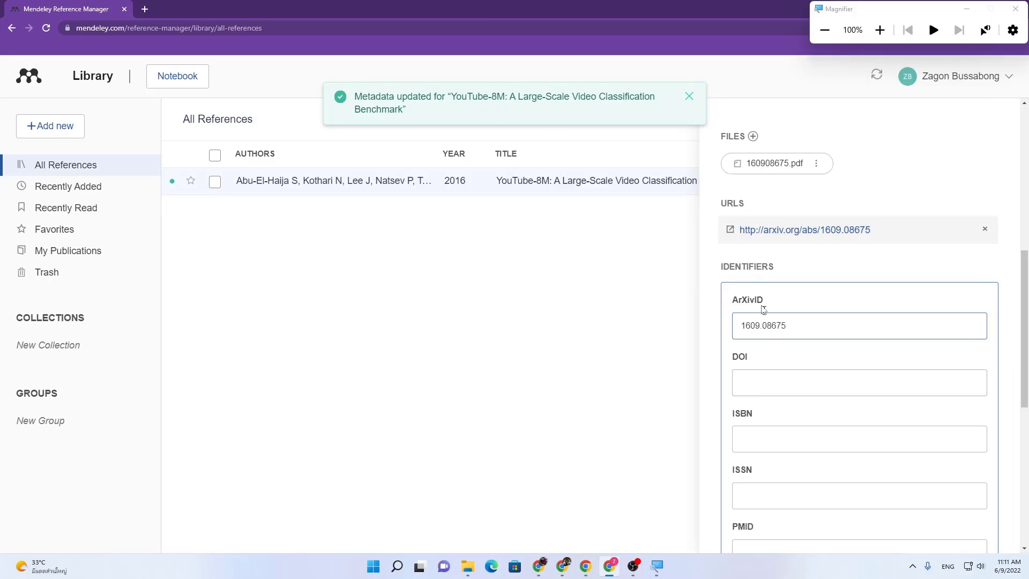
{"action": "scroll", "coordinate": [809, 357], "scroll_direction": "down", "scroll_amount": 1}
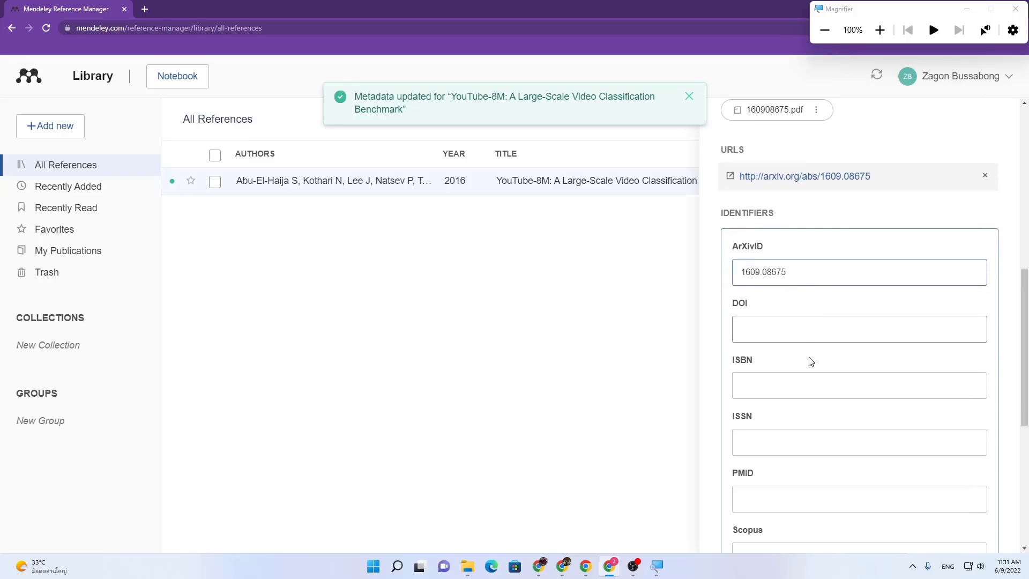
Step: Leave DOI, ISBN and ISSN empty, close the editor, and dismiss 'Metadata updated'
{"action": "left_click", "coordinate": [761, 328]}
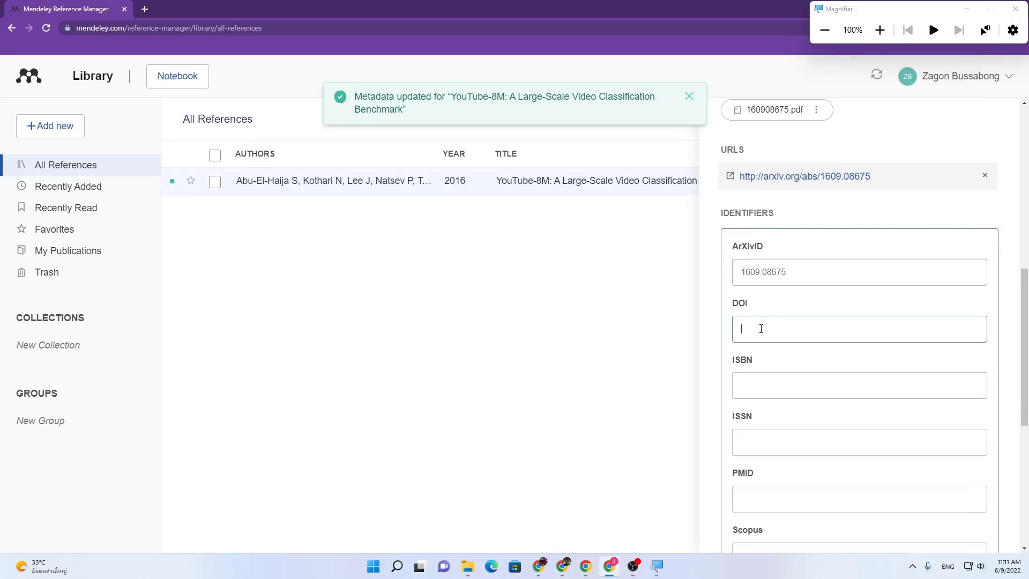
{"action": "left_click", "coordinate": [776, 391]}
{"action": "left_click", "coordinate": [777, 434]}
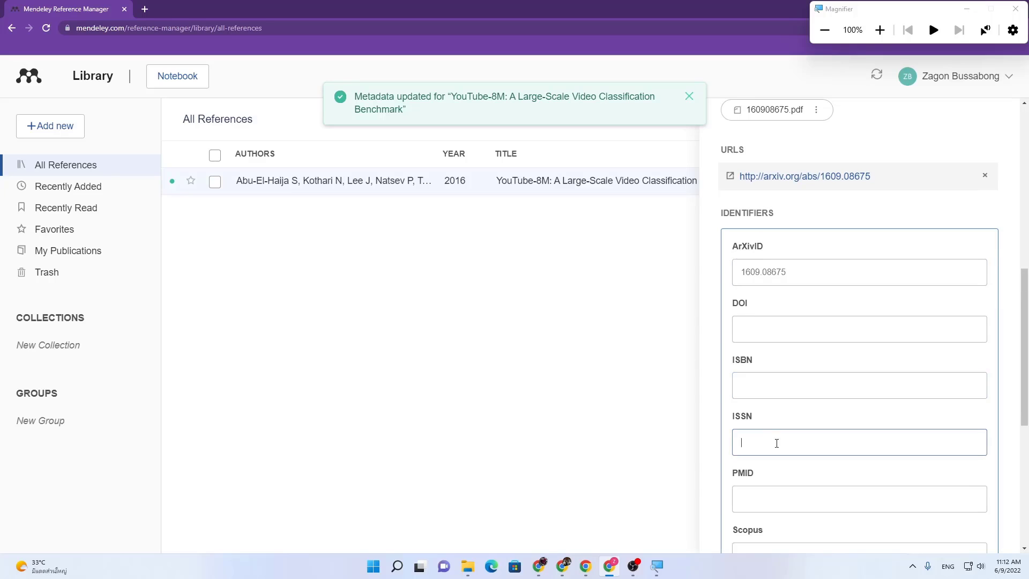
{"action": "scroll", "coordinate": [777, 442], "scroll_direction": "down", "scroll_amount": 6}
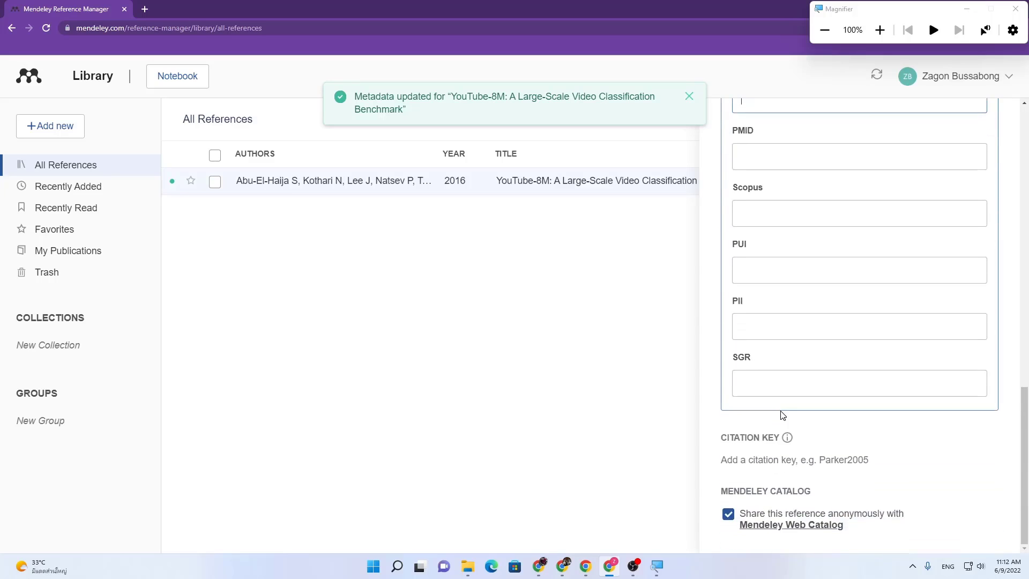
{"action": "scroll", "coordinate": [782, 416], "scroll_direction": "up", "scroll_amount": 6}
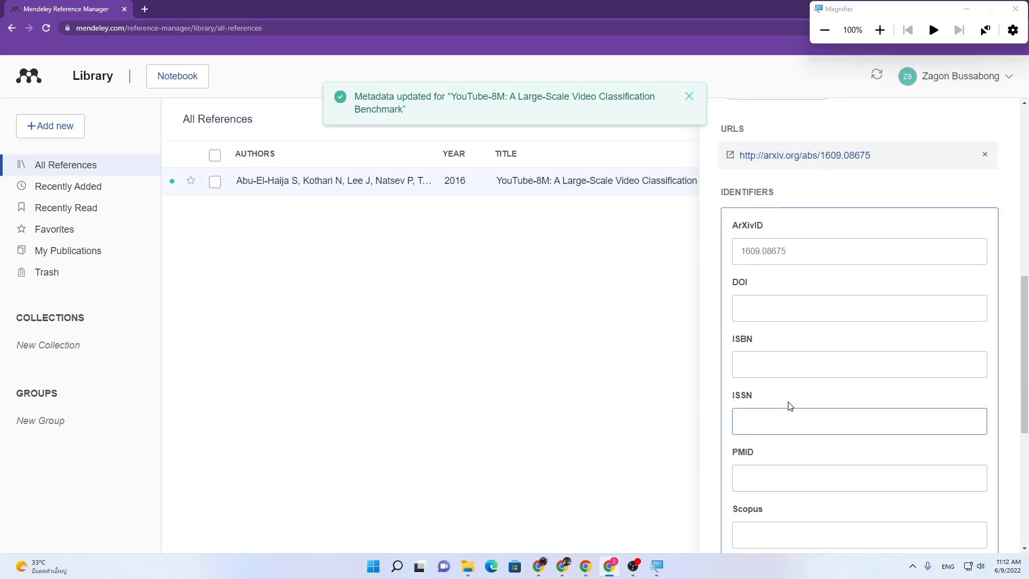
{"action": "scroll", "coordinate": [790, 406], "scroll_direction": "up", "scroll_amount": 1}
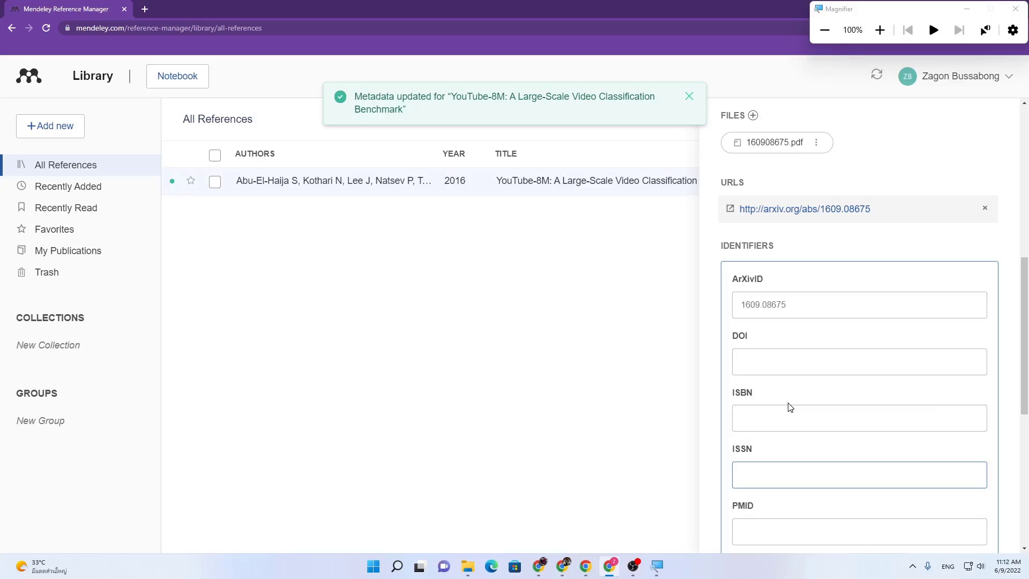
{"action": "left_click", "coordinate": [744, 361]}
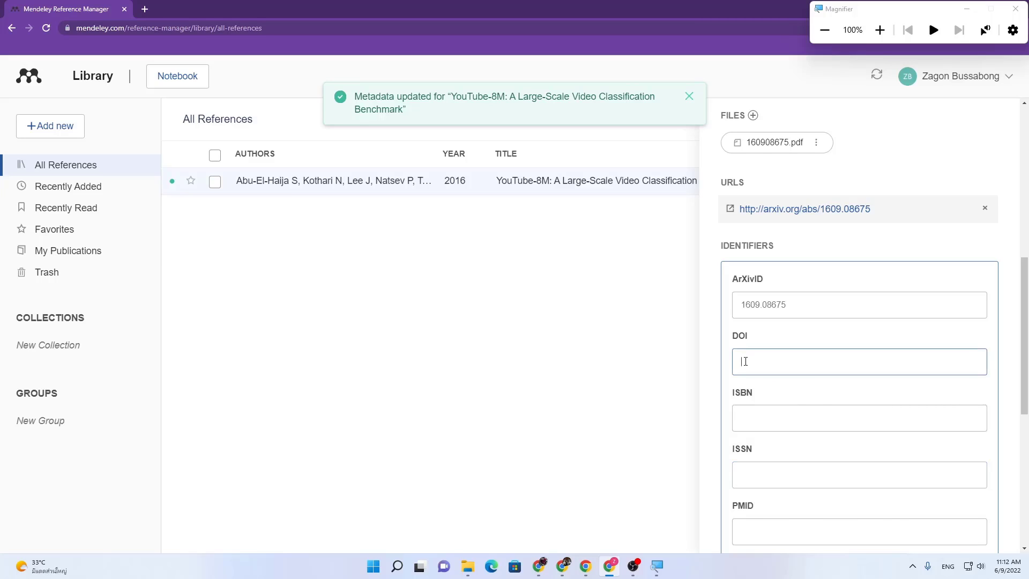
{"action": "left_click", "coordinate": [692, 276]}
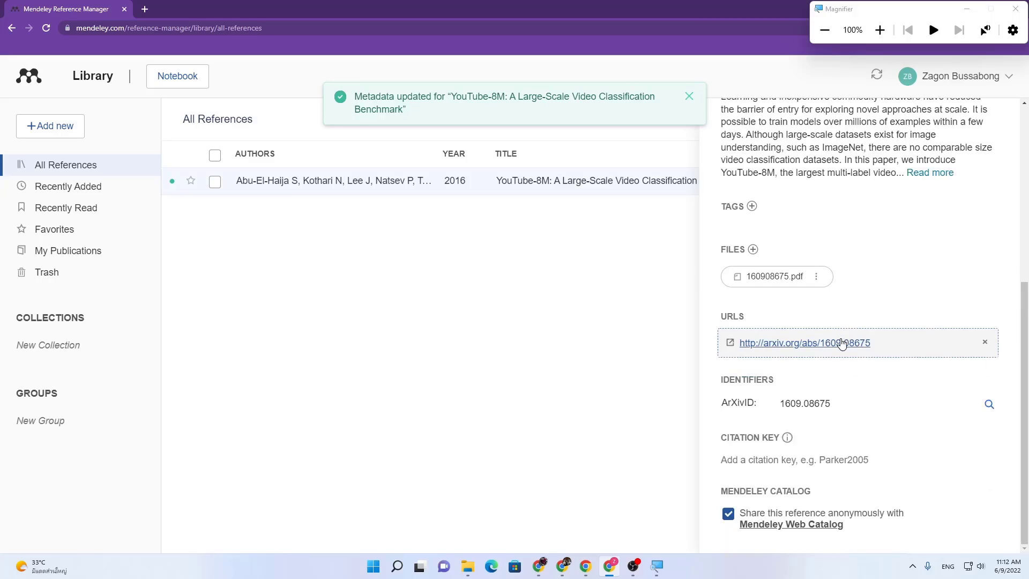
{"action": "scroll", "coordinate": [847, 409], "scroll_direction": "up", "scroll_amount": 4}
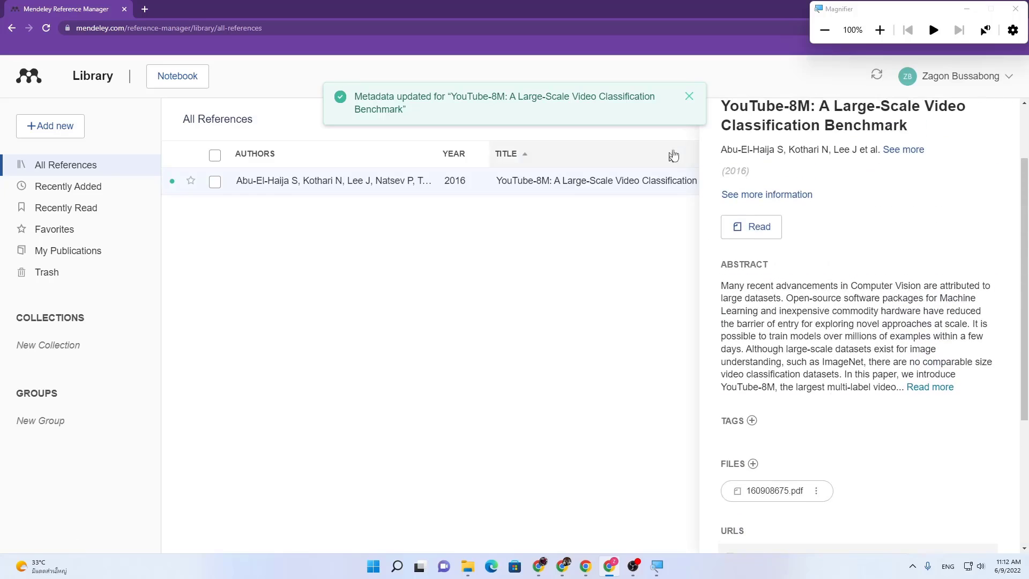
{"action": "left_click", "coordinate": [690, 97]}
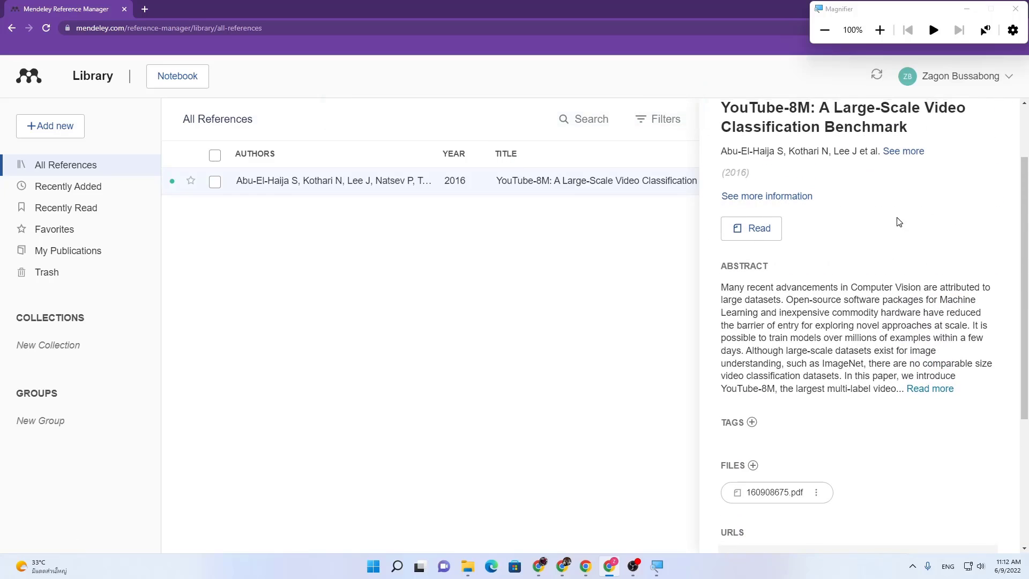
{"action": "scroll", "coordinate": [857, 204], "scroll_direction": "up", "scroll_amount": 1}
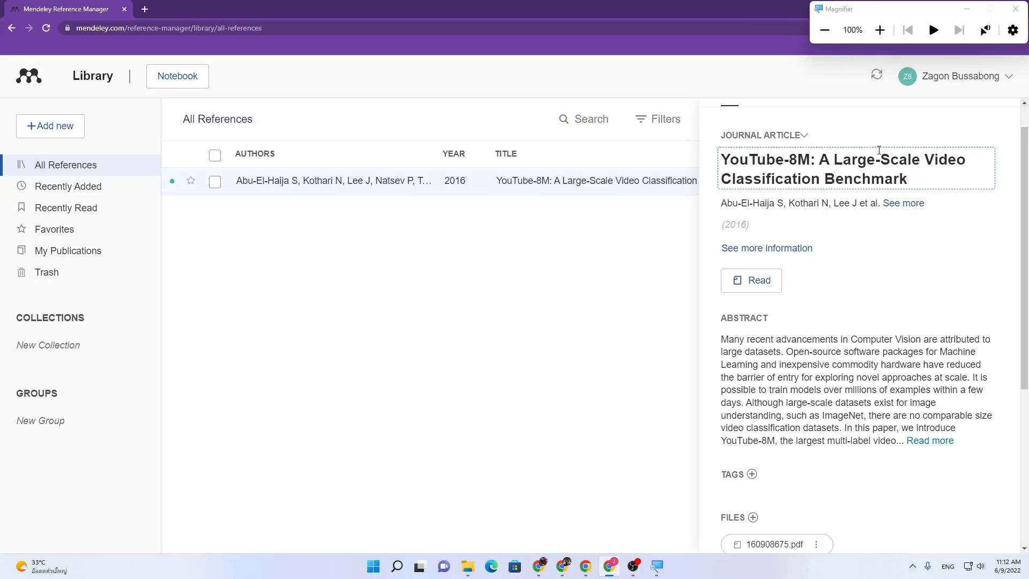
Step: Open the YouTube-8M PDF in the reader with the details panel hidden
{"action": "left_click", "coordinate": [748, 283]}
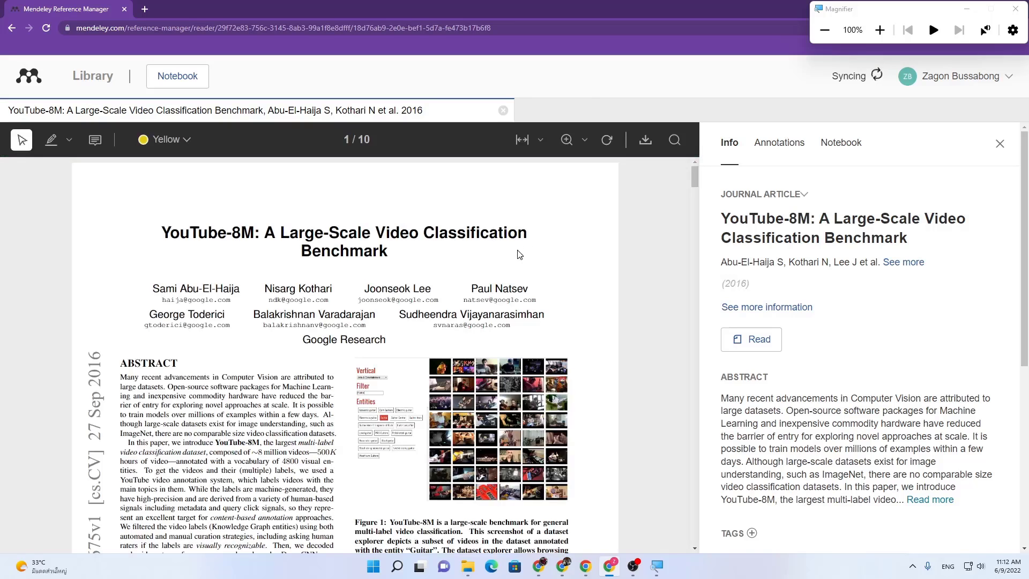
{"action": "scroll", "coordinate": [518, 254], "scroll_direction": "down", "scroll_amount": 4}
{"action": "scroll", "coordinate": [449, 264], "scroll_direction": "up", "scroll_amount": 5}
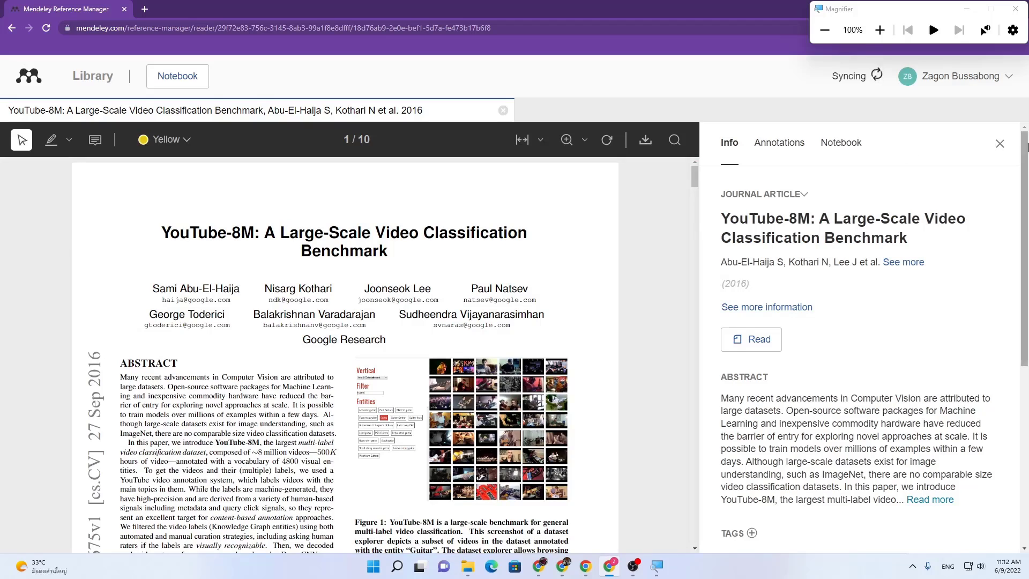
{"action": "left_click", "coordinate": [1000, 145]}
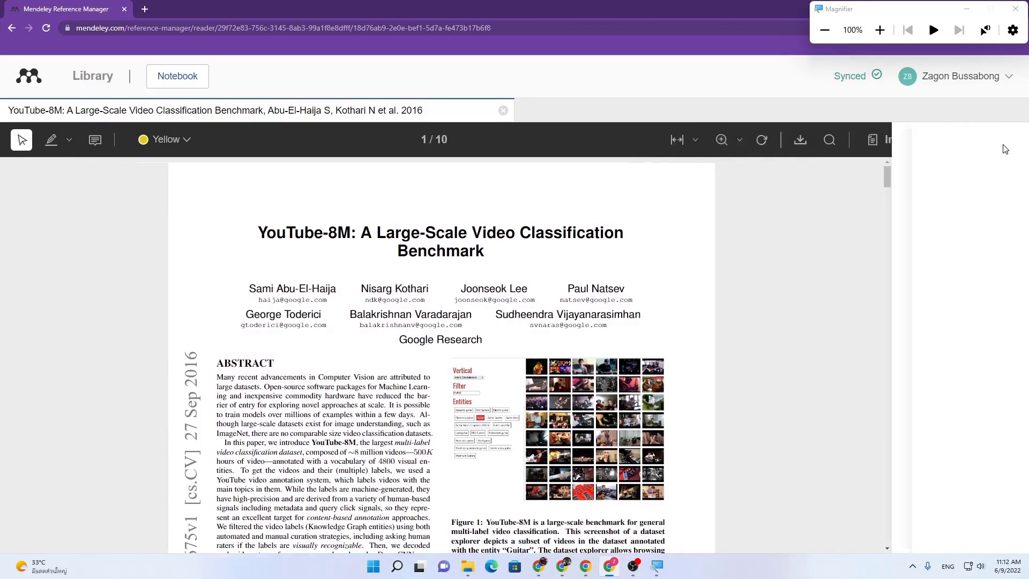
{"action": "scroll", "coordinate": [716, 230], "scroll_direction": "down", "scroll_amount": 3}
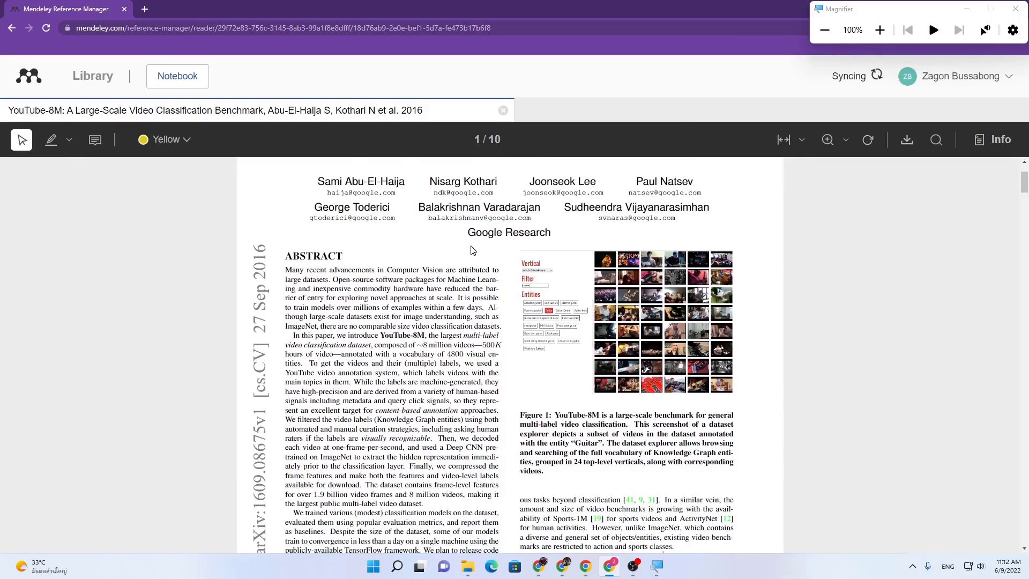
{"action": "scroll", "coordinate": [471, 250], "scroll_direction": "down", "scroll_amount": 1}
Step: Zoom the PDF page in three steps and check the page-fit options
{"action": "left_click", "coordinate": [829, 140]}
{"action": "left_click", "coordinate": [831, 139]}
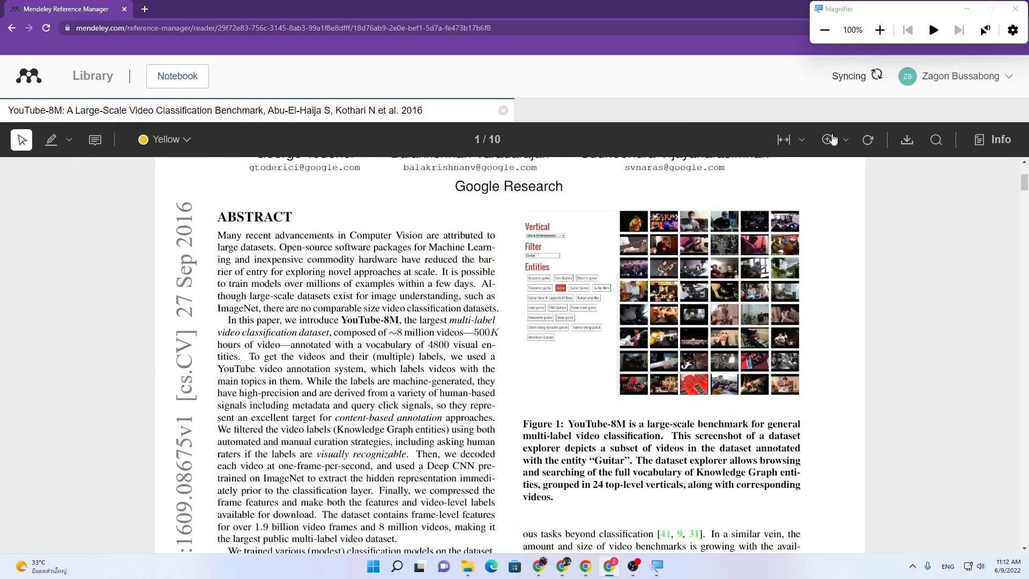
{"action": "left_click", "coordinate": [830, 139]}
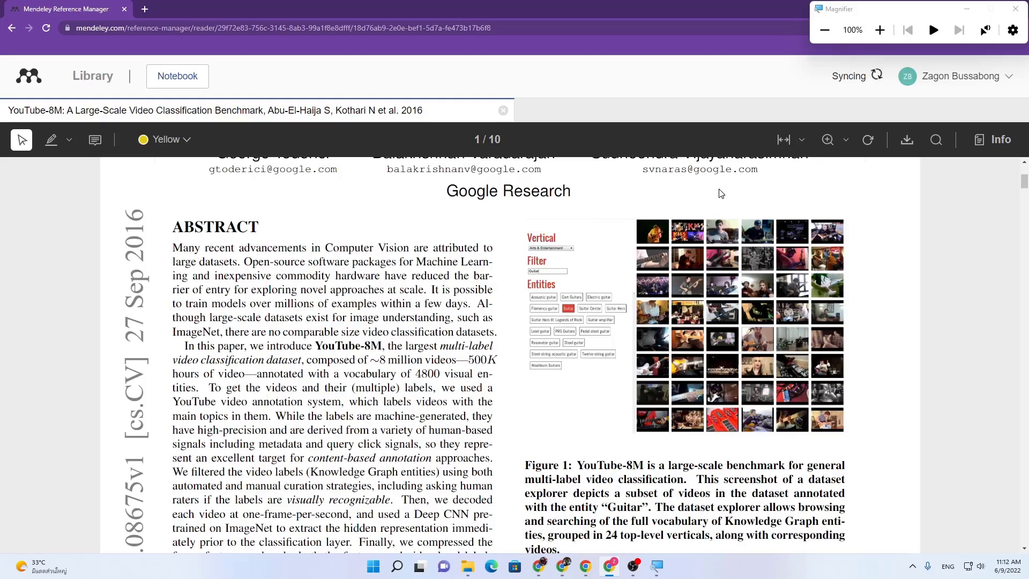
{"action": "scroll", "coordinate": [769, 160], "scroll_direction": "up", "scroll_amount": 1}
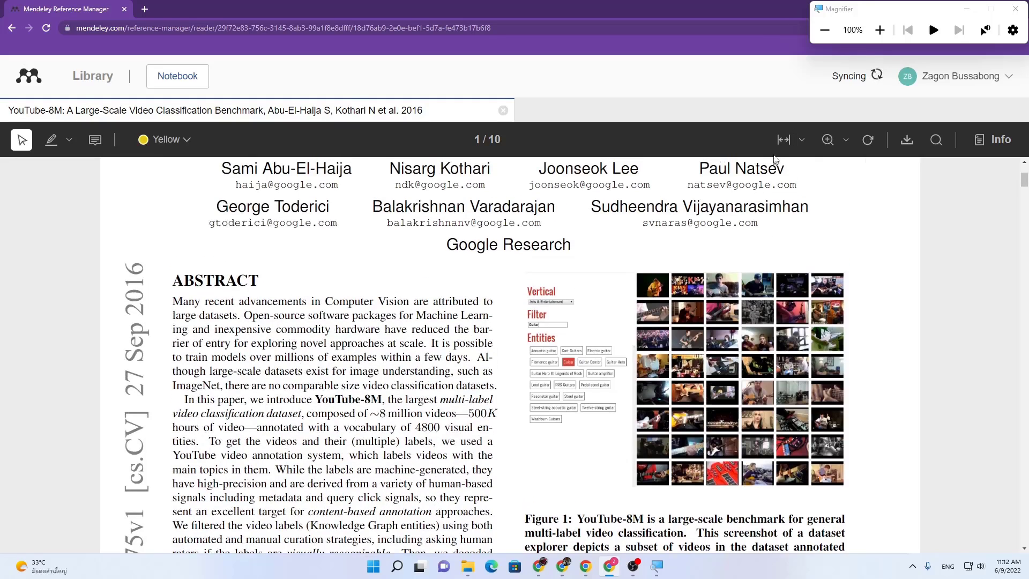
{"action": "left_click", "coordinate": [801, 140]}
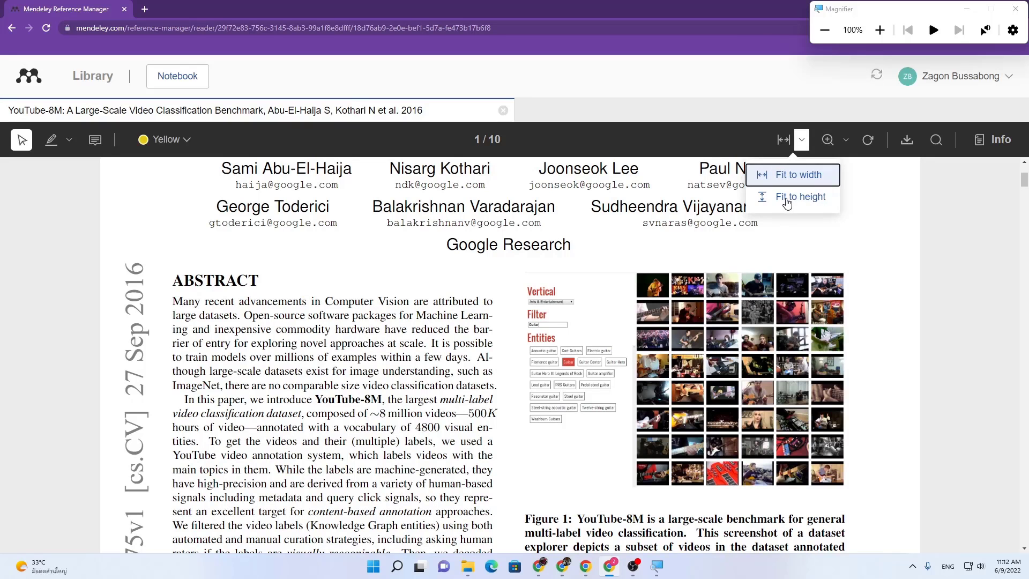
{"action": "left_click", "coordinate": [924, 201]}
{"action": "scroll", "coordinate": [359, 327], "scroll_direction": "up", "scroll_amount": 3}
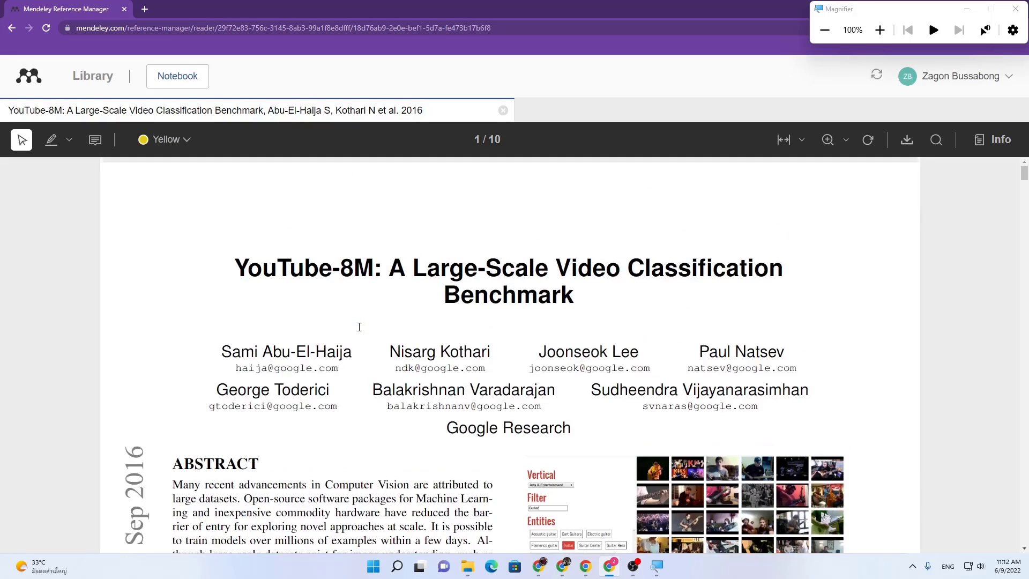
{"action": "scroll", "coordinate": [359, 327], "scroll_direction": "down", "scroll_amount": 2}
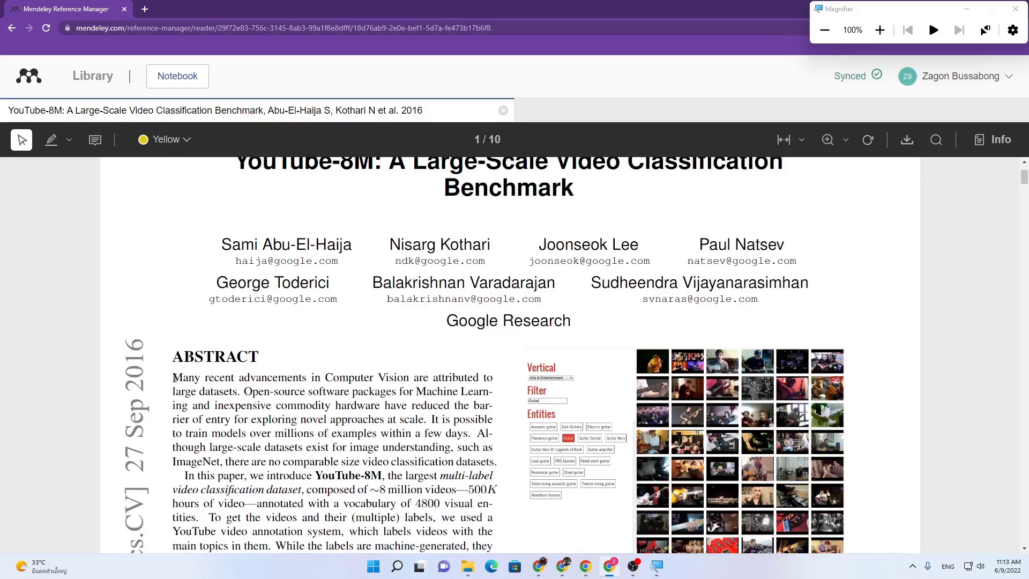
Step: Highlight 'Many recent advancements' in the abstract in yellow
{"action": "left_click_drag", "start_coordinate": [173, 378], "coordinate": [310, 378]}
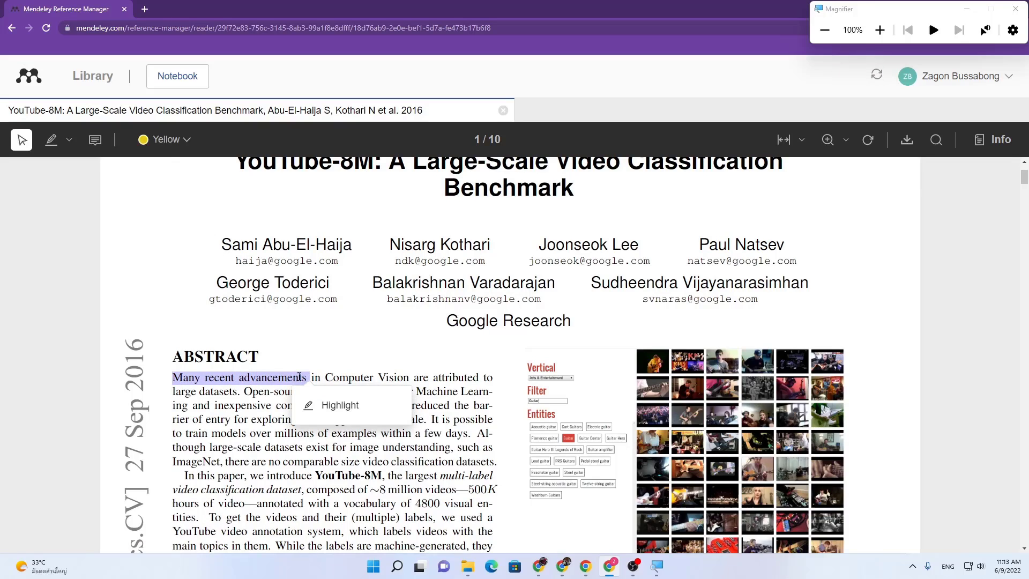
{"action": "left_click", "coordinate": [327, 410]}
{"action": "scroll", "coordinate": [418, 420], "scroll_direction": "down", "scroll_amount": 2}
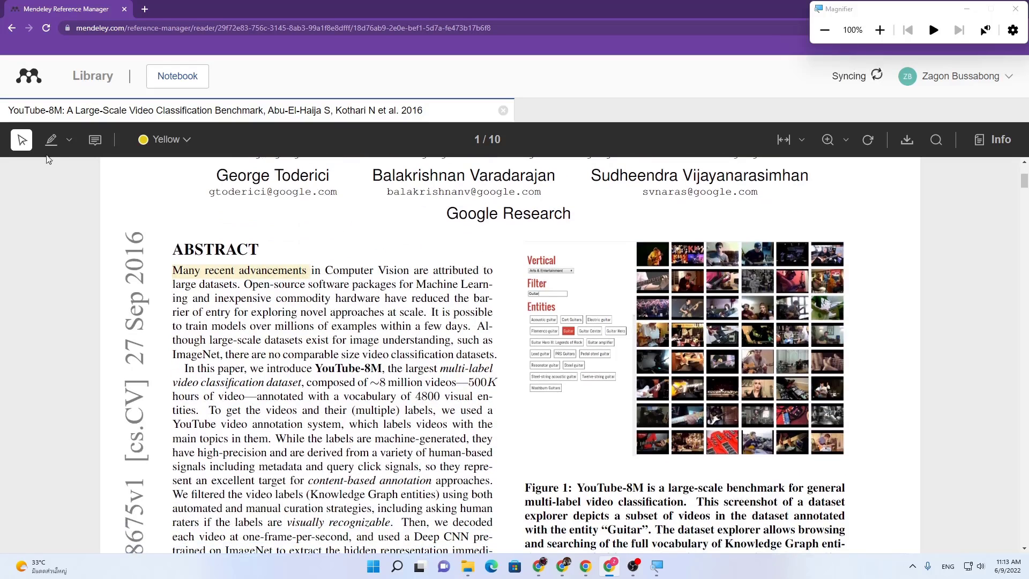
Step: Add a note reading 'test' beside the abstract's opening text
{"action": "left_click", "coordinate": [95, 140]}
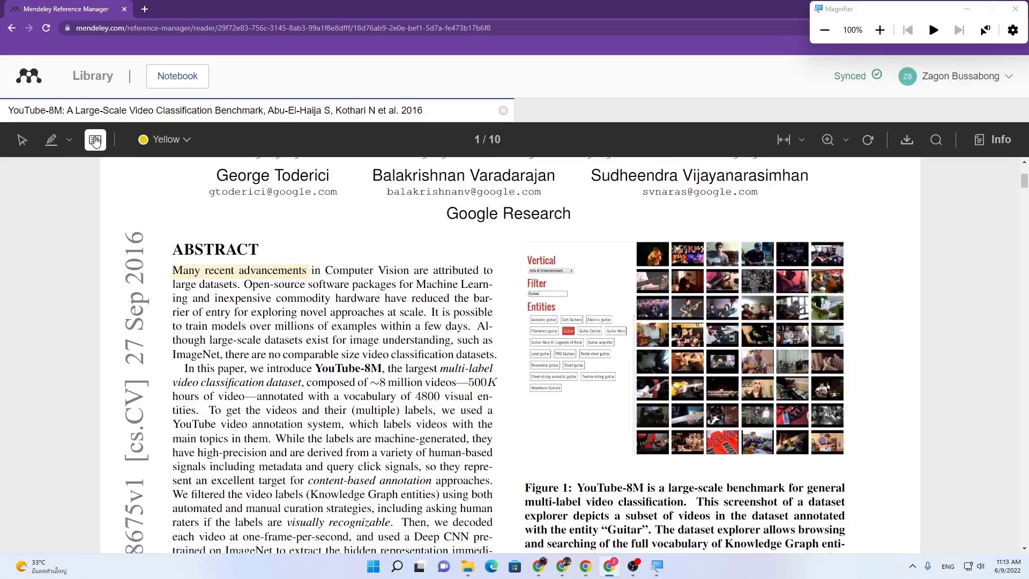
{"action": "left_click", "coordinate": [435, 268]}
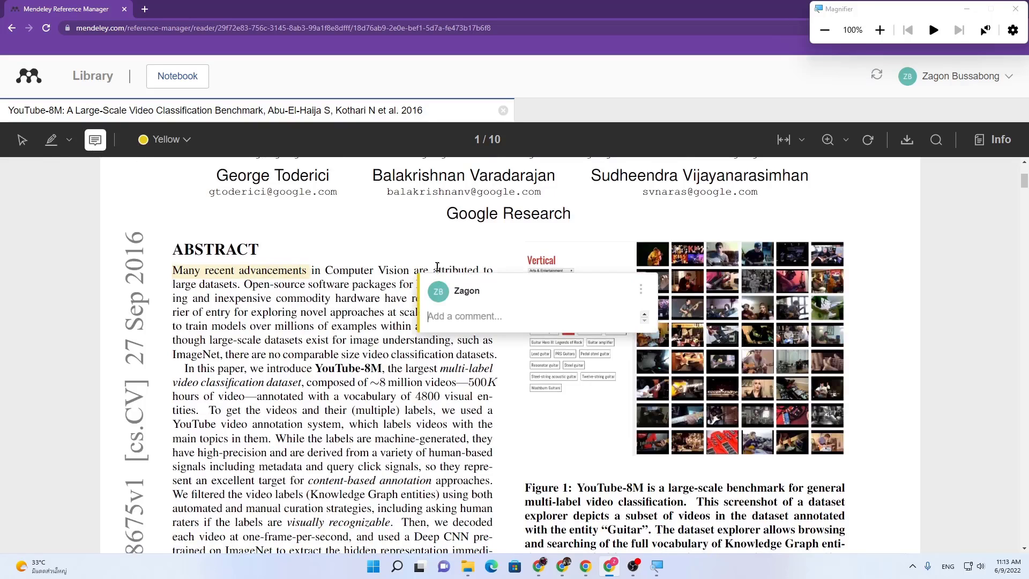
{"action": "type", "text": "test"}
{"action": "left_click", "coordinate": [484, 361]}
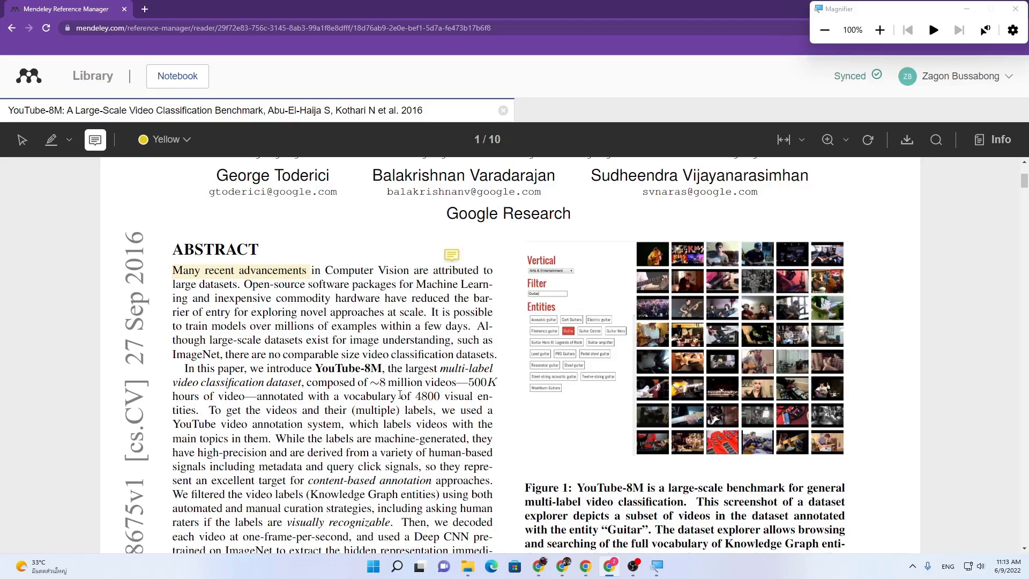
{"action": "scroll", "coordinate": [400, 395], "scroll_direction": "down", "scroll_amount": 2}
Step: Highlight the phrase 'and query click signals' in green
{"action": "left_click", "coordinate": [182, 140]}
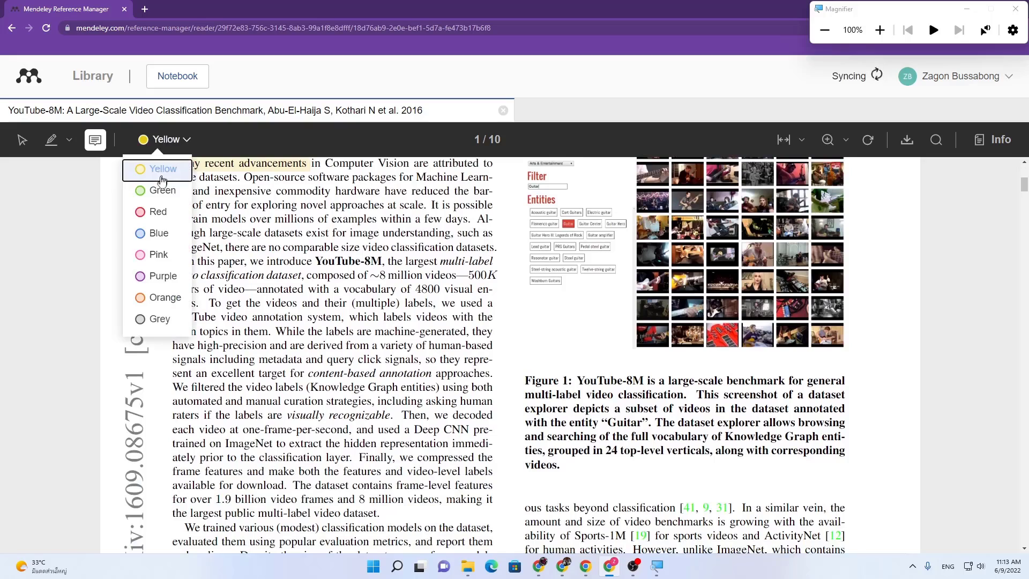
{"action": "left_click", "coordinate": [157, 190]}
{"action": "left_click", "coordinate": [51, 140]}
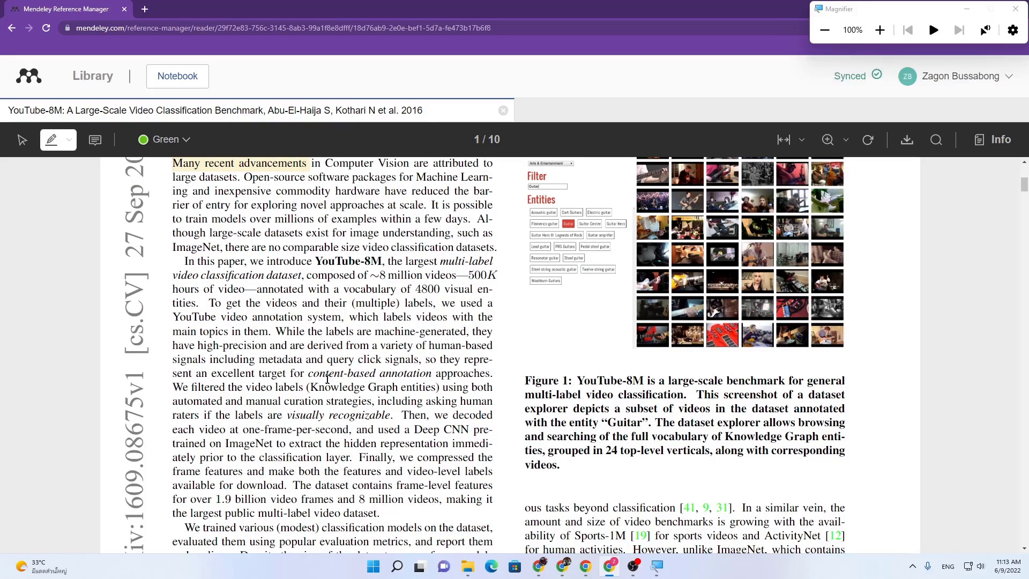
{"action": "left_click_drag", "start_coordinate": [305, 358], "coordinate": [423, 360]}
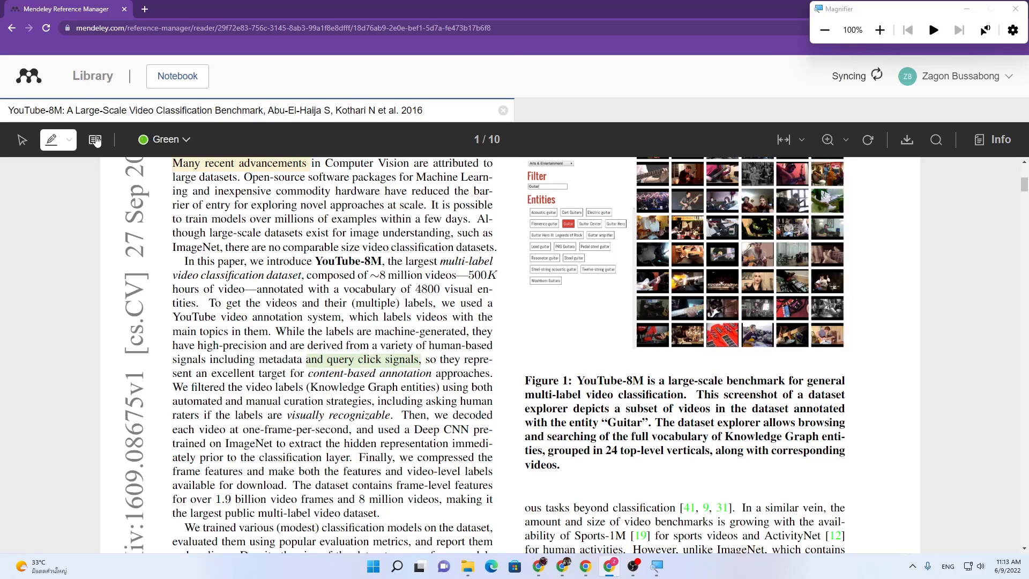
Step: Highlight the paragraph on training baseline models
{"action": "left_click", "coordinate": [23, 141]}
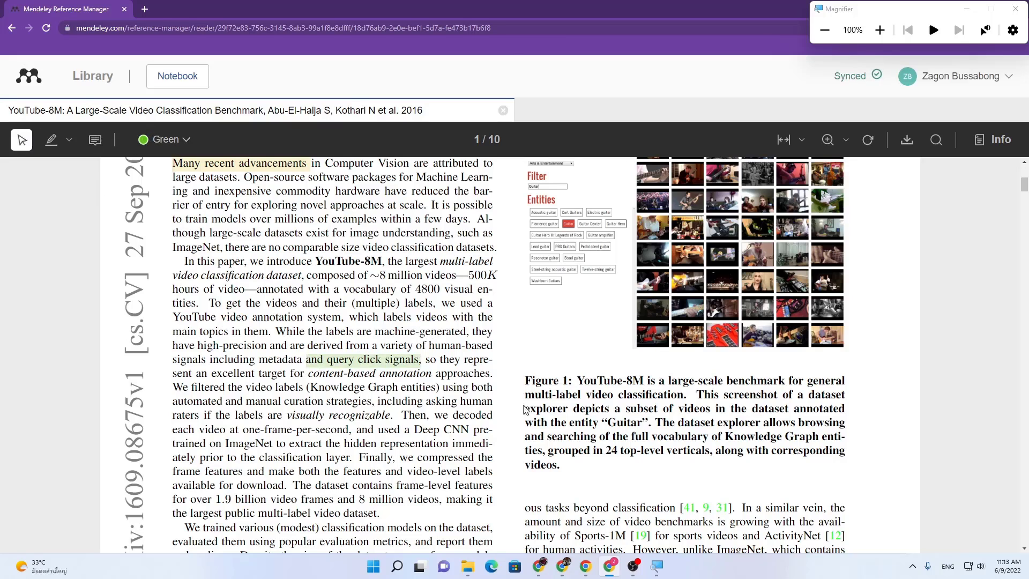
{"action": "scroll", "coordinate": [511, 420], "scroll_direction": "down", "scroll_amount": 5}
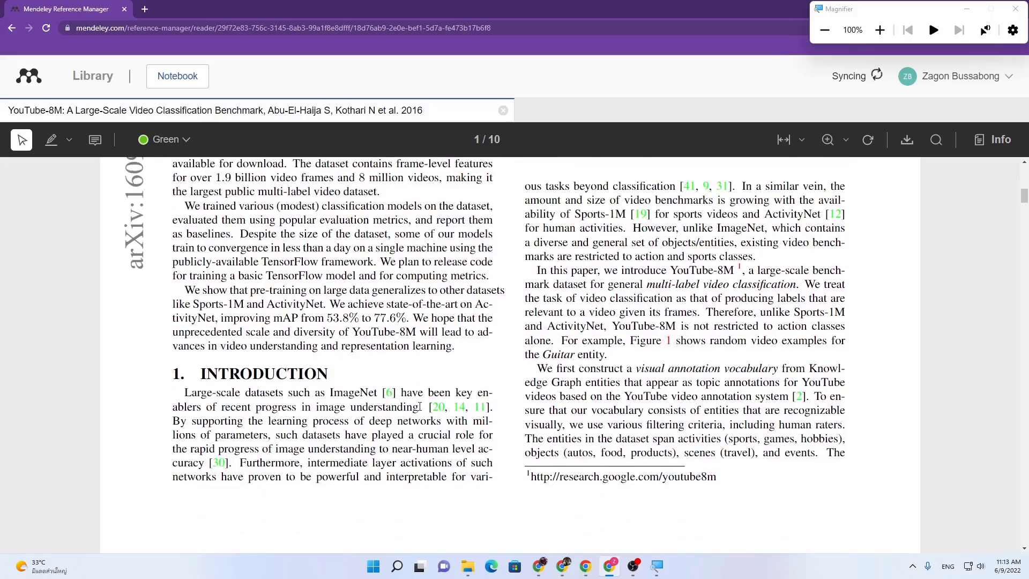
{"action": "scroll", "coordinate": [408, 401], "scroll_direction": "up", "scroll_amount": 3}
{"action": "left_click_drag", "start_coordinate": [190, 365], "coordinate": [487, 436]}
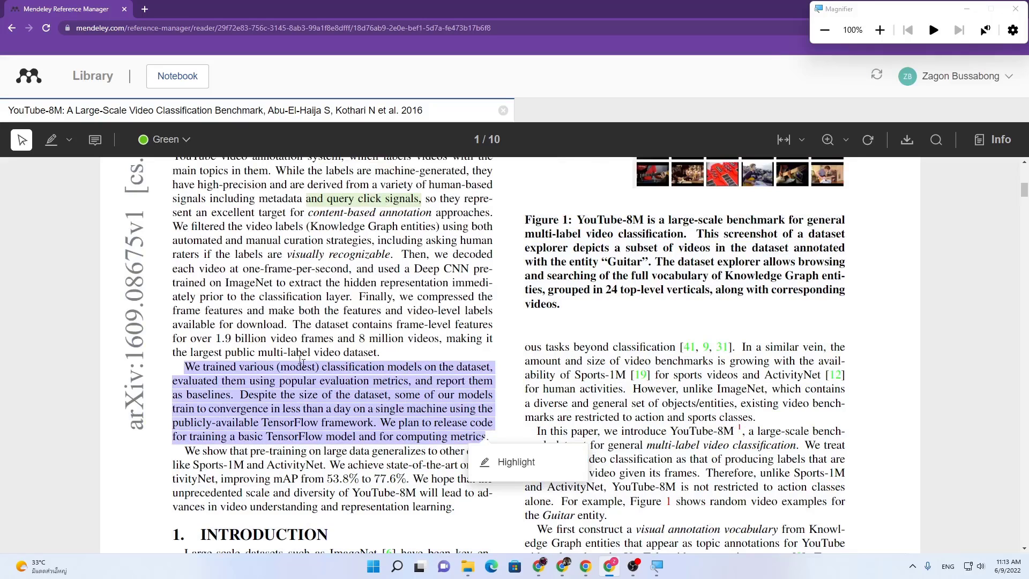
{"action": "left_click", "coordinate": [531, 472]}
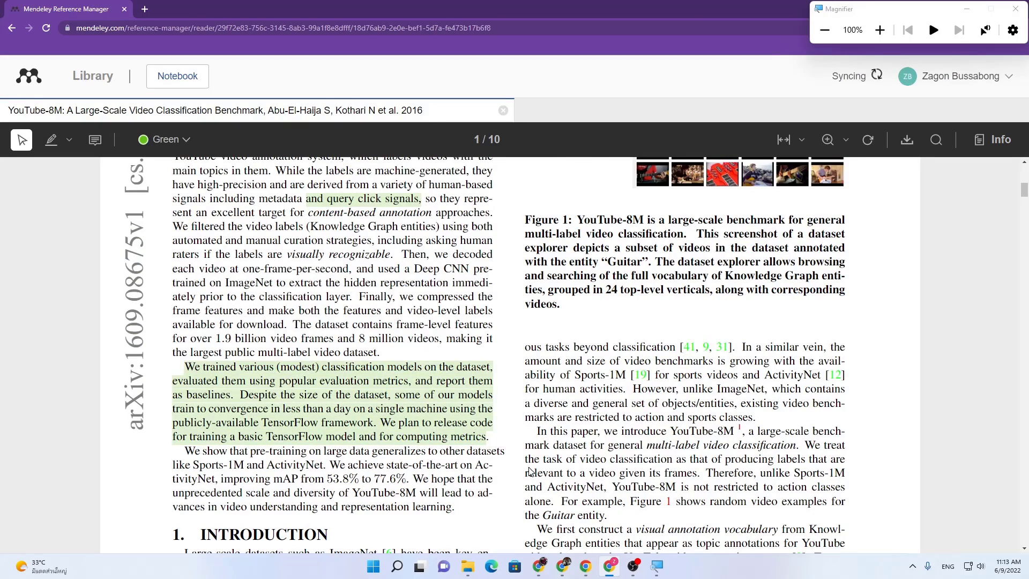
Step: Add a test comment to the green-highlighted paragraph
{"action": "left_click", "coordinate": [184, 142]}
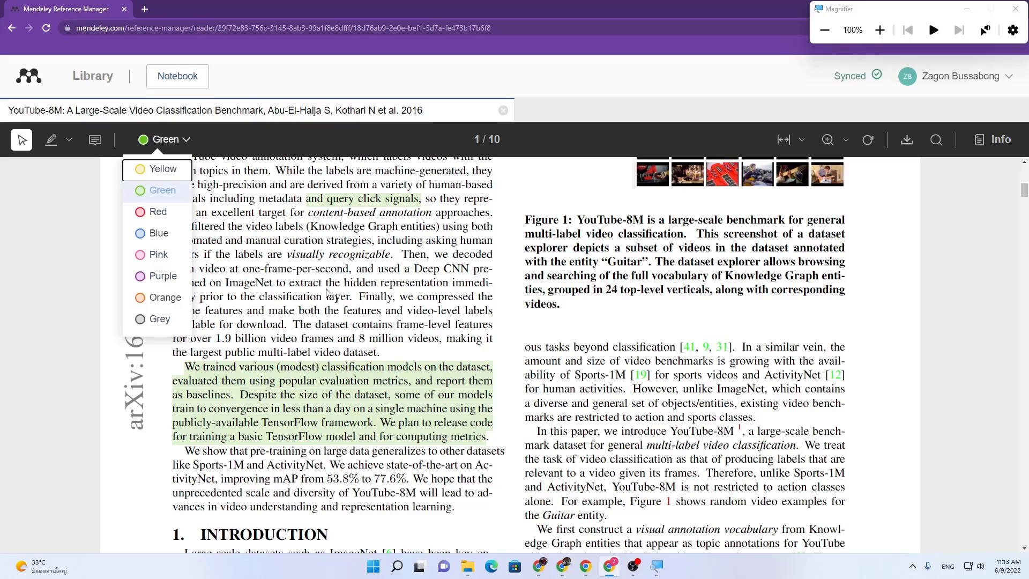
{"action": "left_click", "coordinate": [381, 370]}
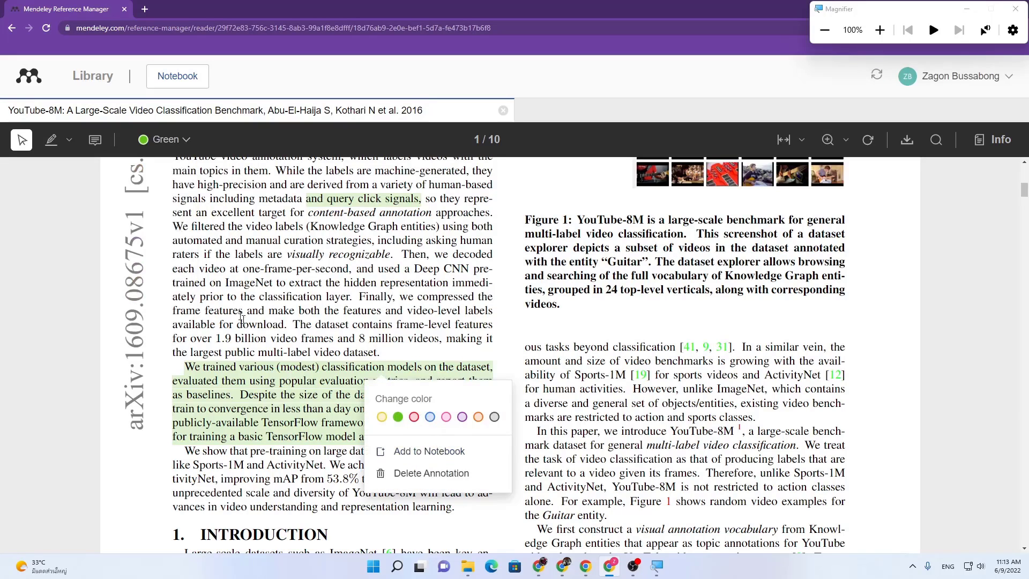
{"action": "left_click", "coordinate": [95, 141]}
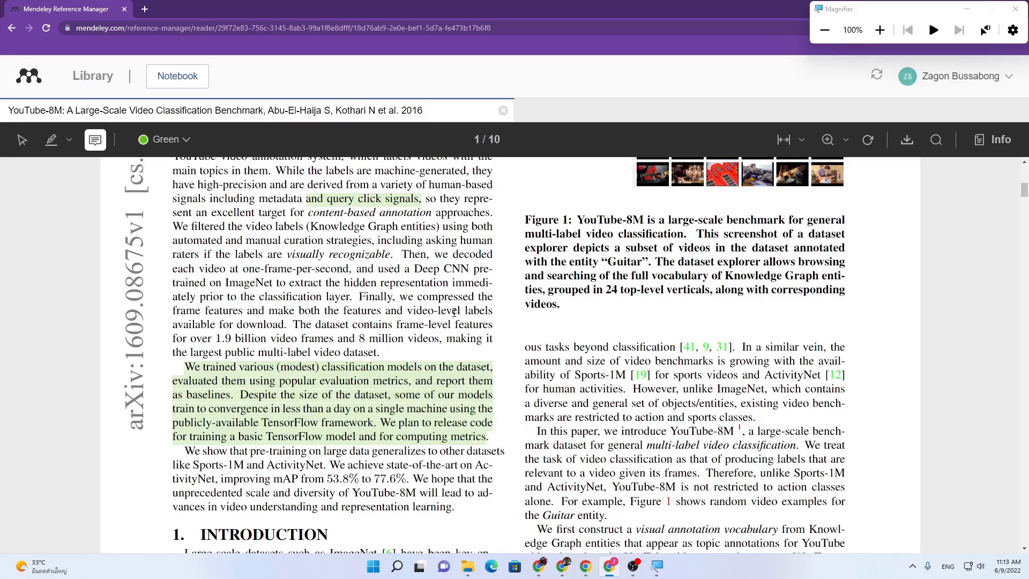
{"action": "left_click", "coordinate": [472, 368]}
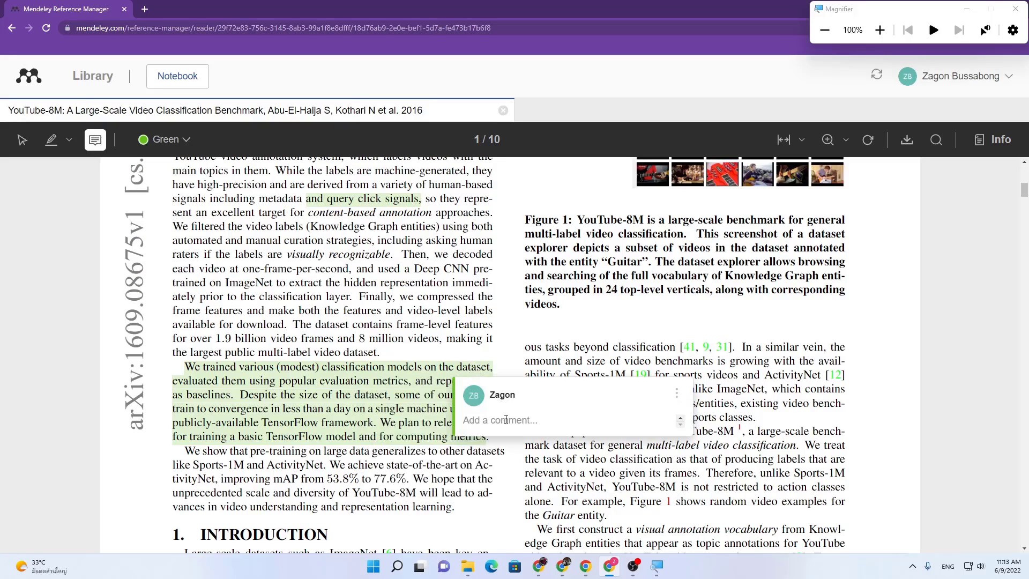
{"action": "type", "text": "test again"}
{"action": "key", "text": "Return"}
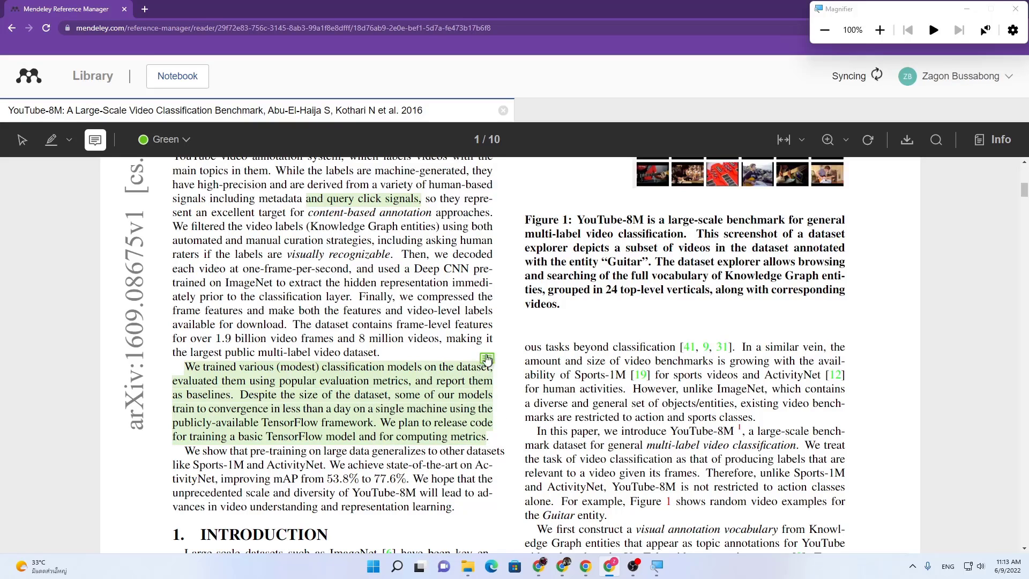
Step: Scroll the YouTube-8M PDF into page 2, then go back to All References
{"action": "scroll", "coordinate": [458, 331], "scroll_direction": "up", "scroll_amount": 2}
{"action": "scroll", "coordinate": [458, 331], "scroll_direction": "up", "scroll_amount": 2}
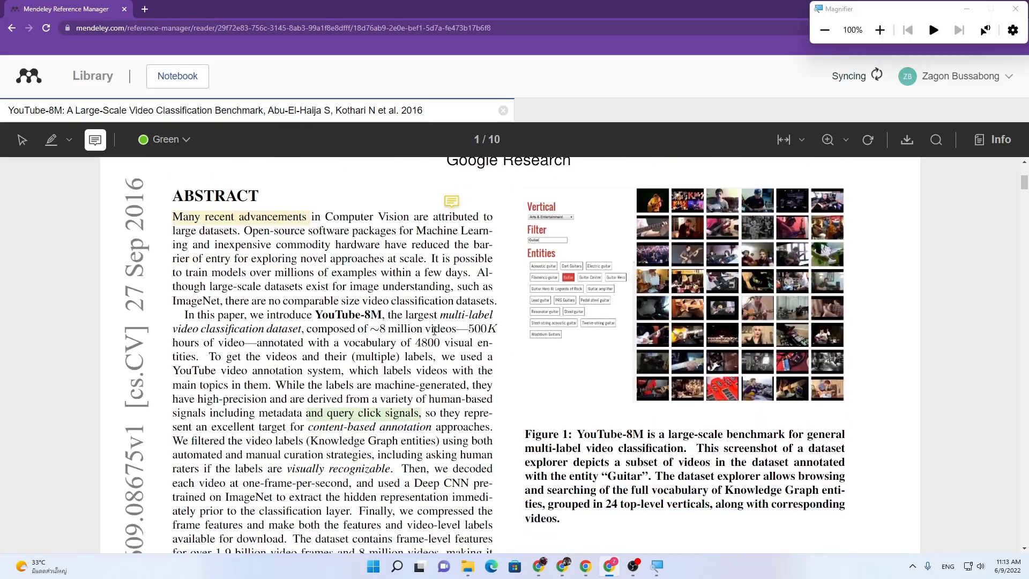
{"action": "scroll", "coordinate": [434, 331], "scroll_direction": "down", "scroll_amount": 9}
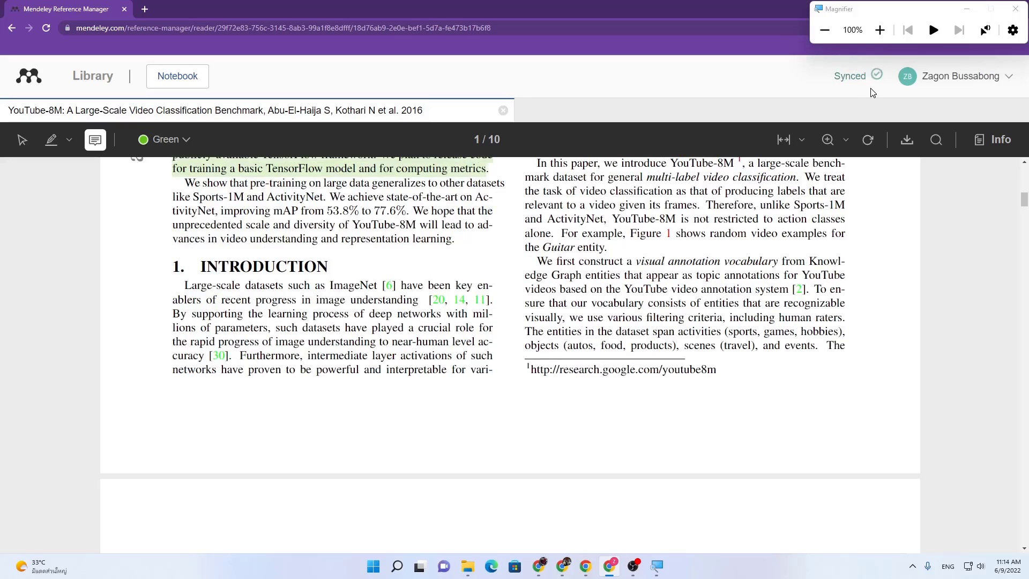
{"action": "scroll", "coordinate": [363, 321], "scroll_direction": "up", "scroll_amount": 2}
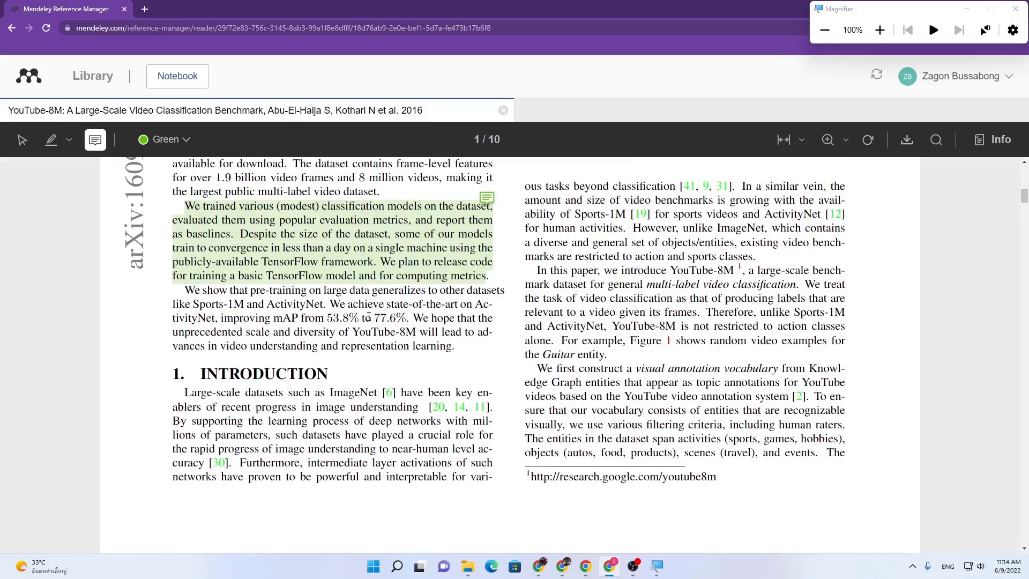
{"action": "scroll", "coordinate": [649, 381], "scroll_direction": "down", "scroll_amount": 8}
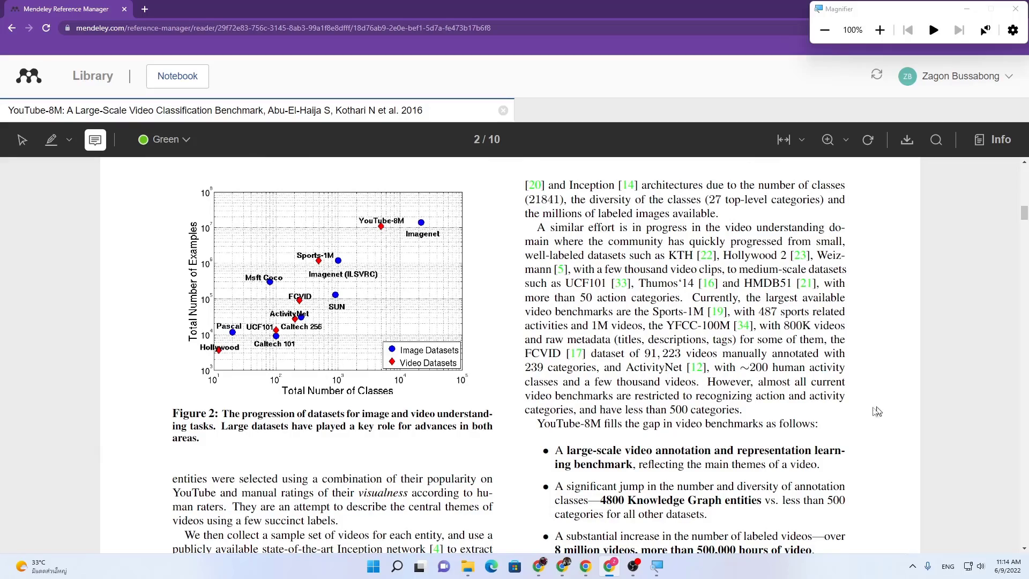
{"action": "scroll", "coordinate": [838, 437], "scroll_direction": "down", "scroll_amount": 7}
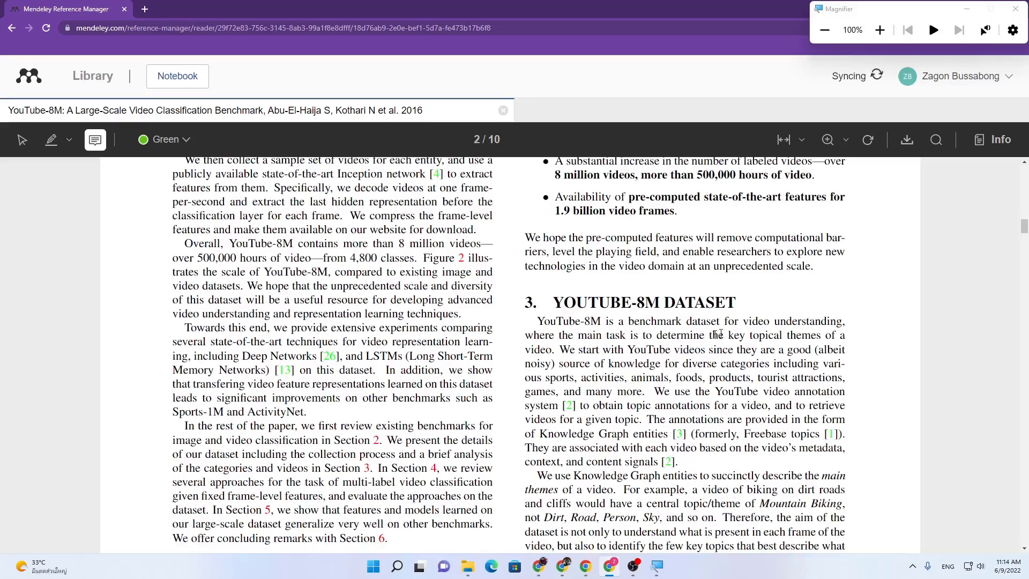
{"action": "scroll", "coordinate": [593, 385], "scroll_direction": "down", "scroll_amount": 1}
{"action": "scroll", "coordinate": [594, 385], "scroll_direction": "down", "scroll_amount": 4}
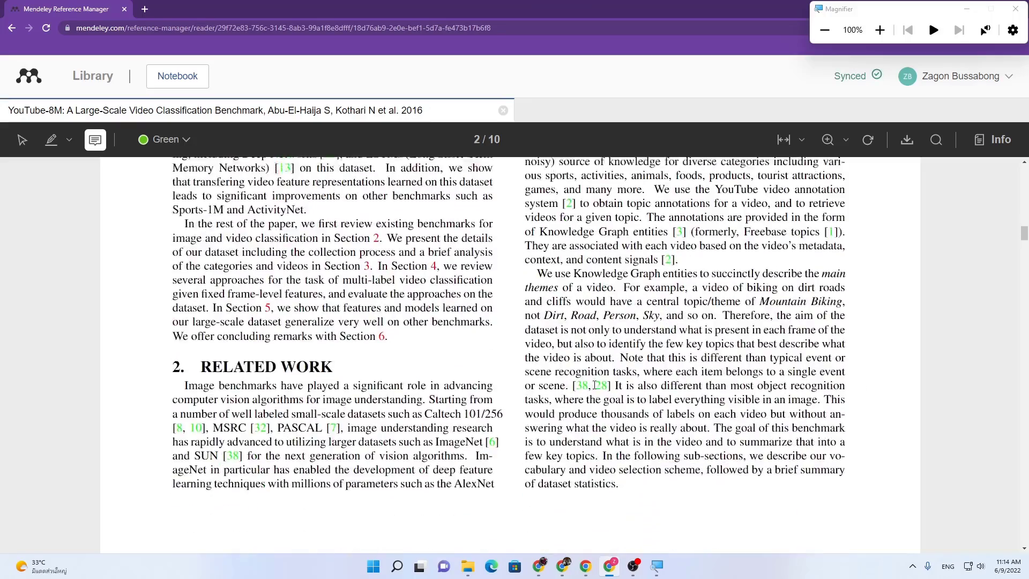
{"action": "scroll", "coordinate": [579, 366], "scroll_direction": "up", "scroll_amount": 8}
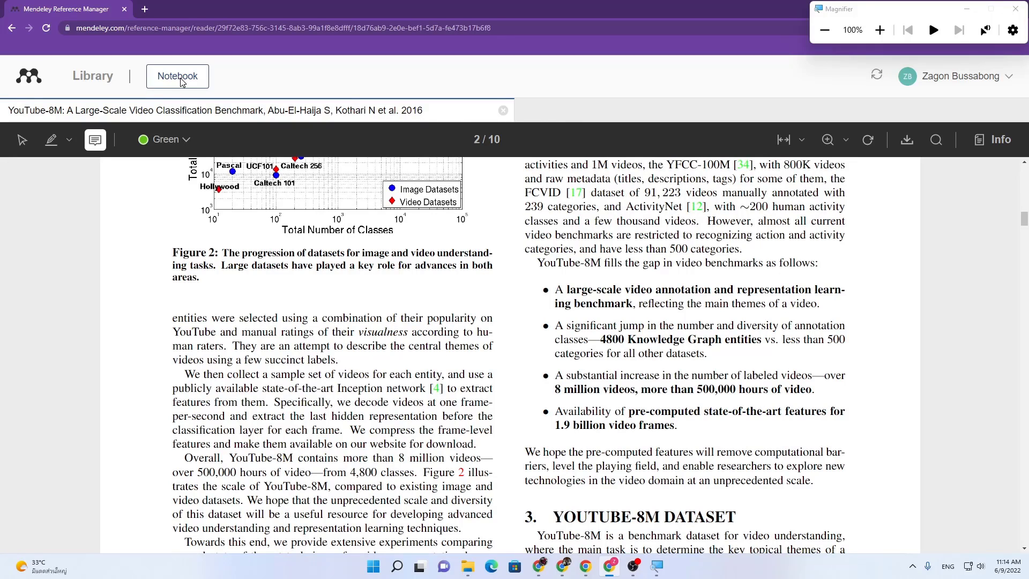
{"action": "left_click", "coordinate": [97, 80]}
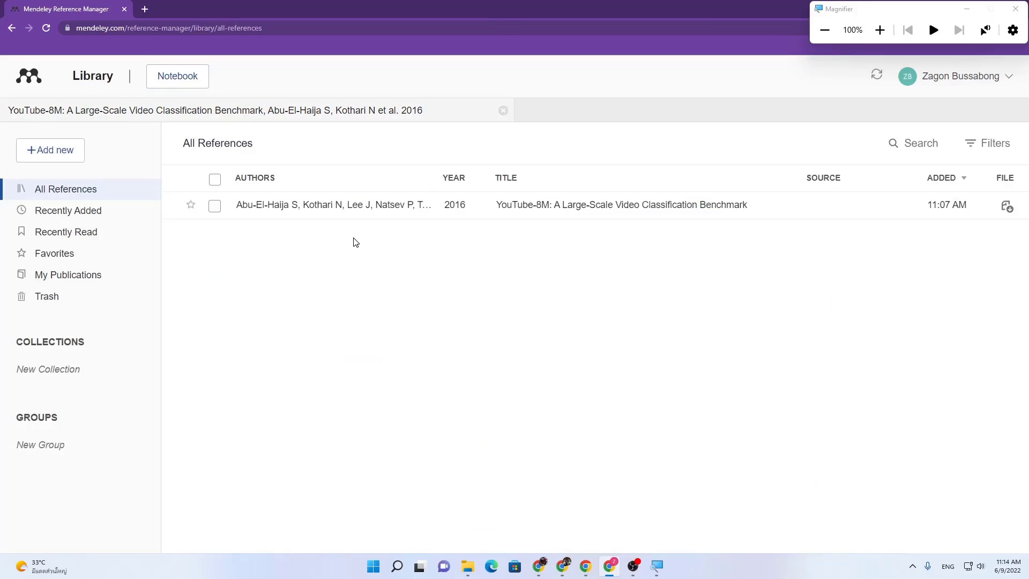
Step: Reopen the YouTube-8M paper, return to the library list and close the notebook panel
{"action": "left_click", "coordinate": [194, 81]}
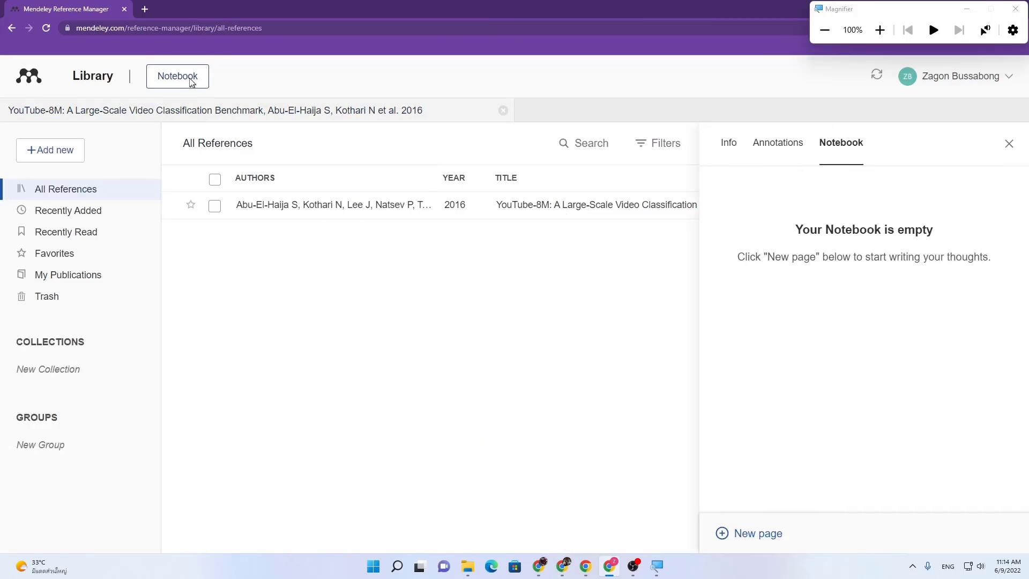
{"action": "double_click", "coordinate": [502, 211]}
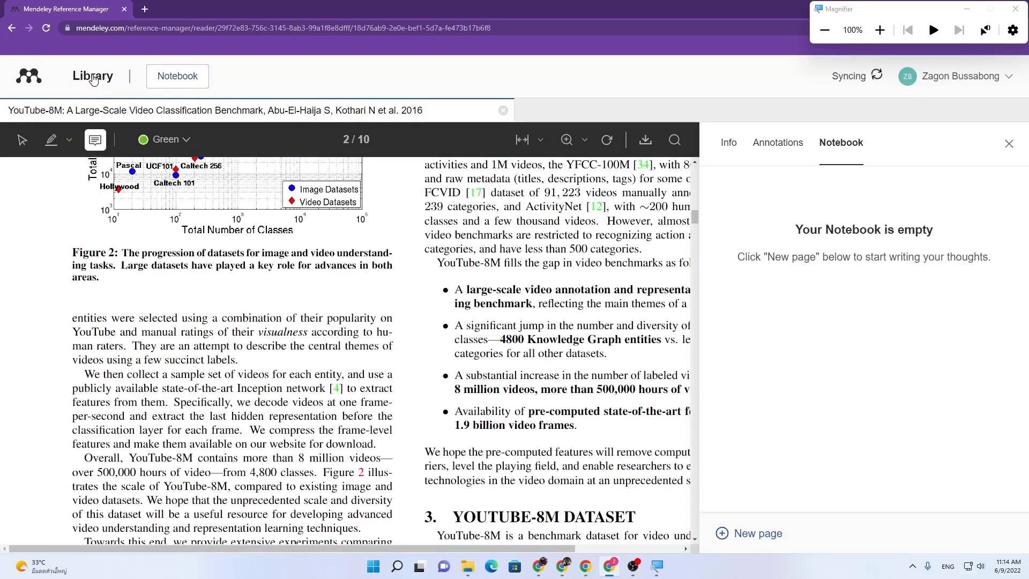
{"action": "left_click", "coordinate": [91, 79]}
{"action": "left_click", "coordinate": [1009, 143]}
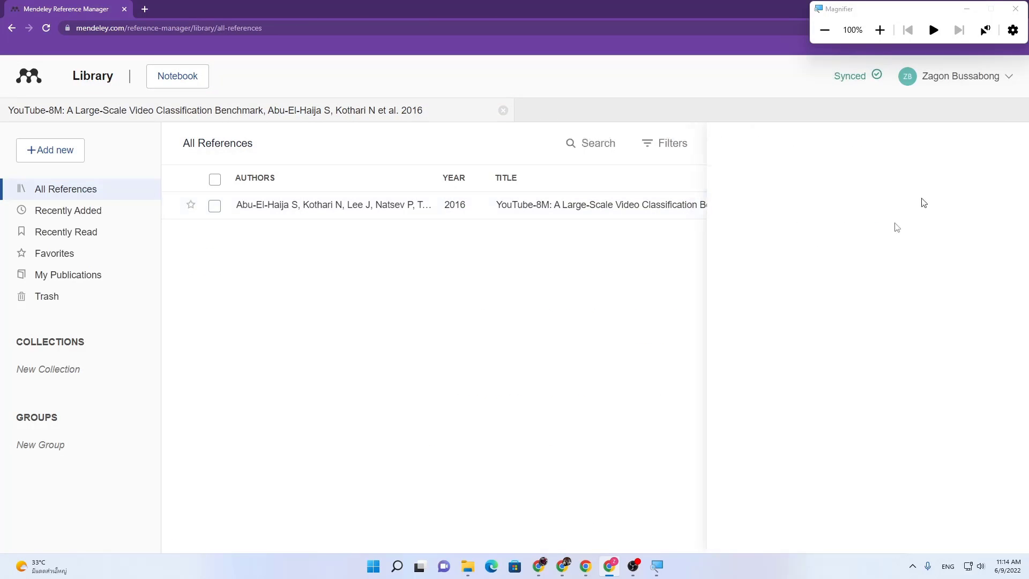
Step: Drag 1803.11438.pdf from the Used Paper folder into Mendeley's All References list
{"action": "mouse_move", "coordinate": [460, 572]}
{"action": "left_click", "coordinate": [515, 506]}
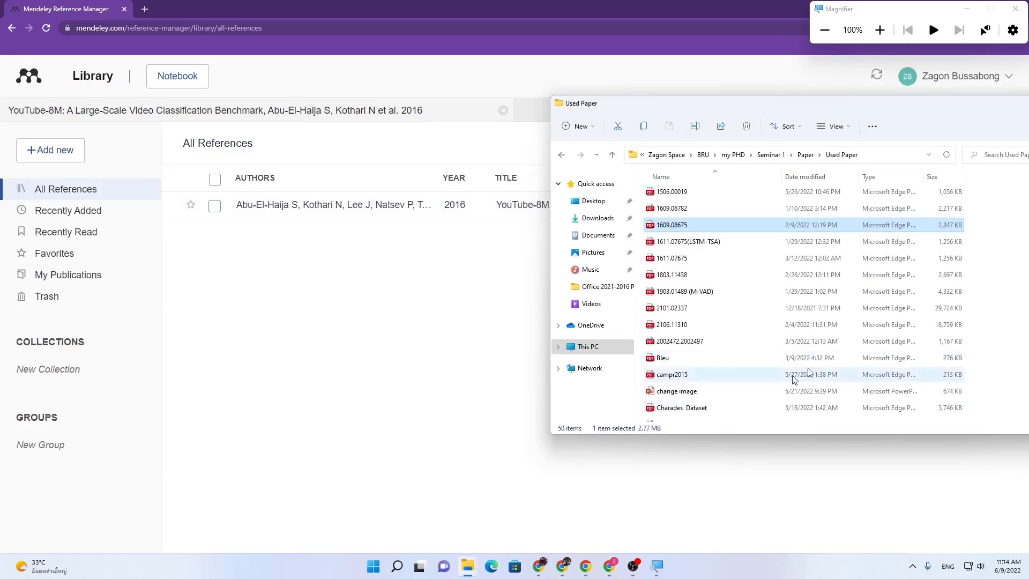
{"action": "left_click", "coordinate": [670, 276]}
{"action": "left_click_drag", "start_coordinate": [680, 276], "coordinate": [379, 305]}
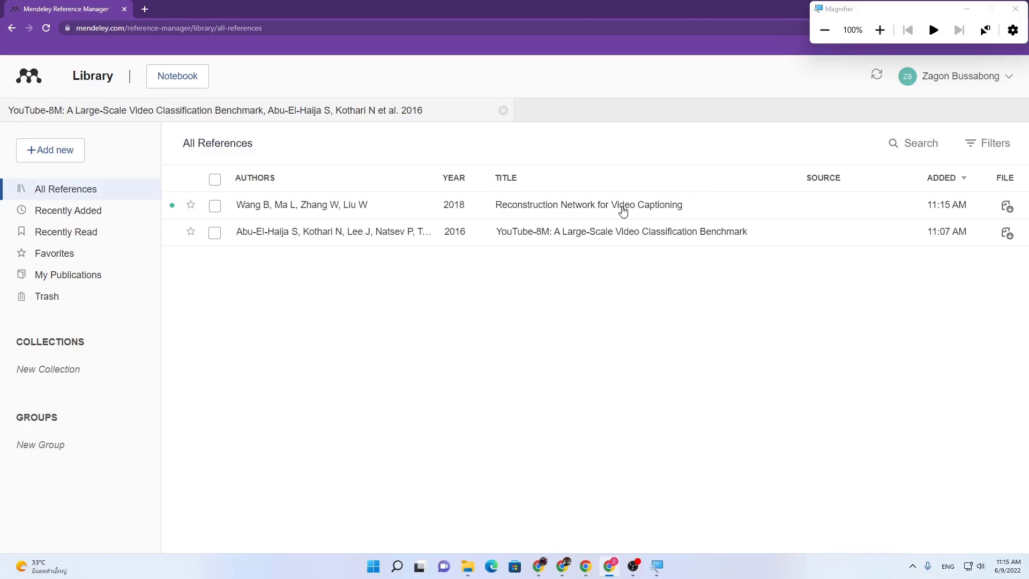
Step: Change the Reconstruction Network reference's type from Journal Article to Conference Proceedings
{"action": "left_click", "coordinate": [623, 212]}
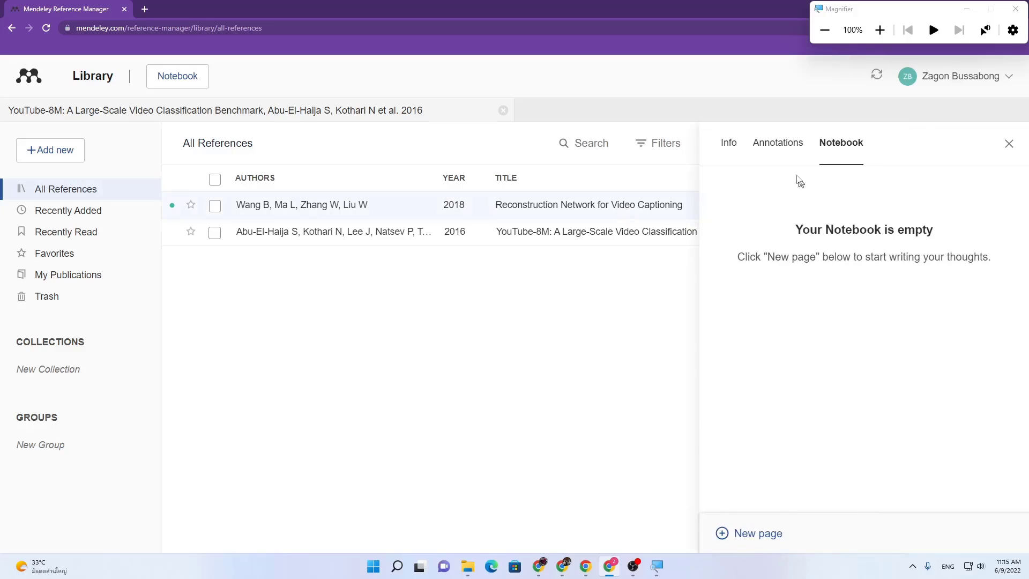
{"action": "left_click", "coordinate": [731, 148]}
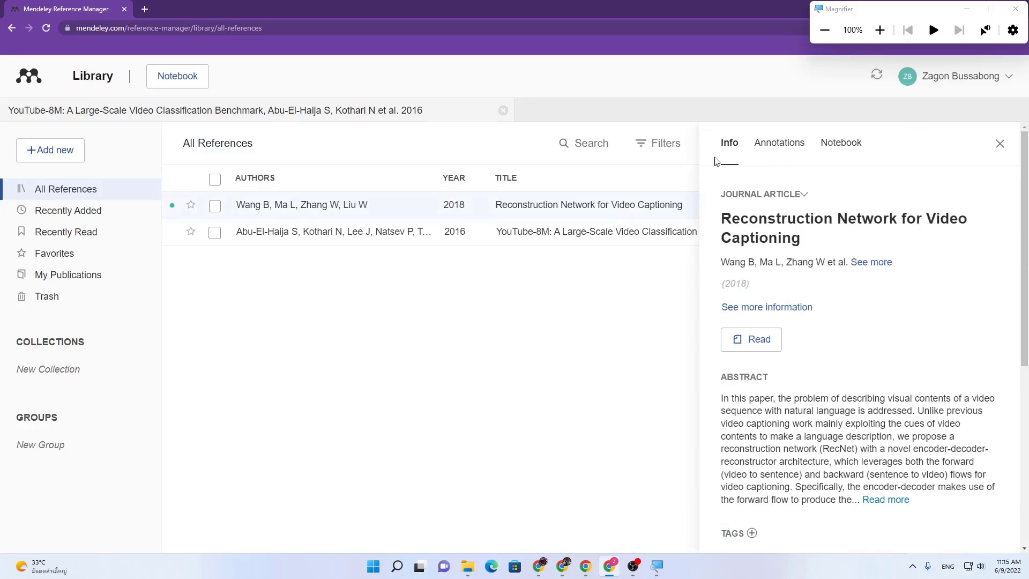
{"action": "scroll", "coordinate": [793, 303], "scroll_direction": "down", "scroll_amount": 1}
{"action": "left_click", "coordinate": [761, 231]}
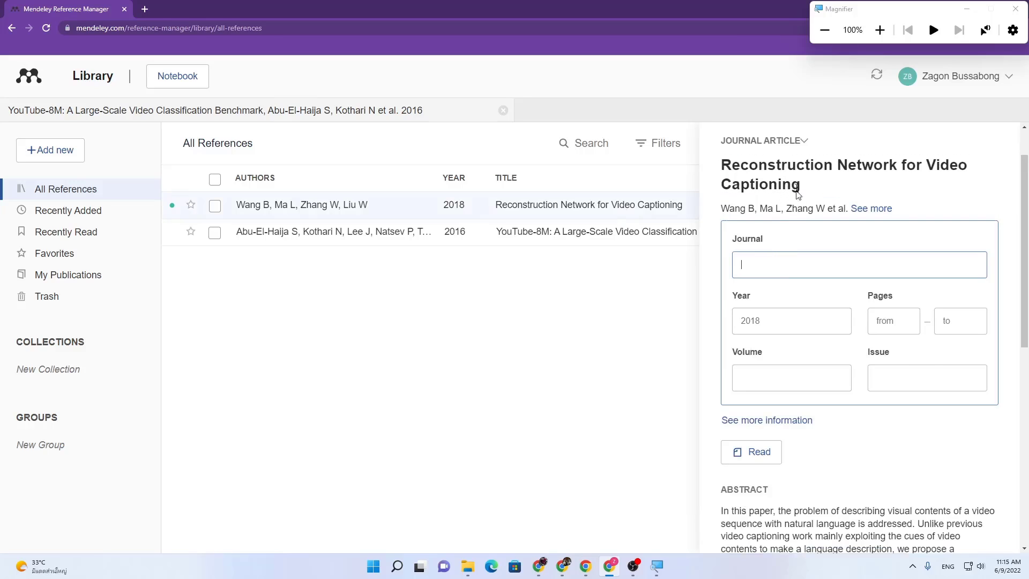
{"action": "left_click", "coordinate": [790, 142]}
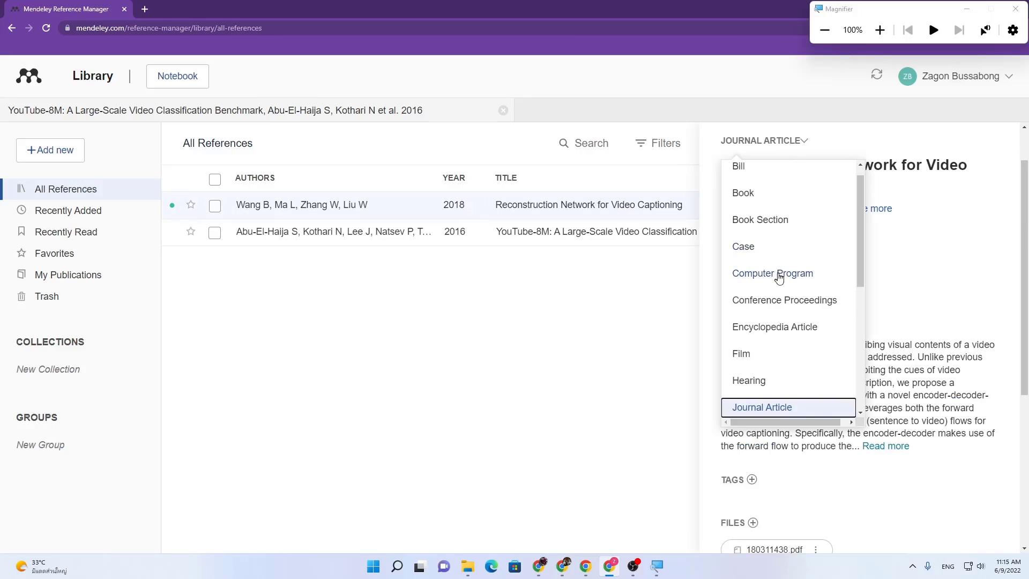
{"action": "left_click", "coordinate": [779, 299]}
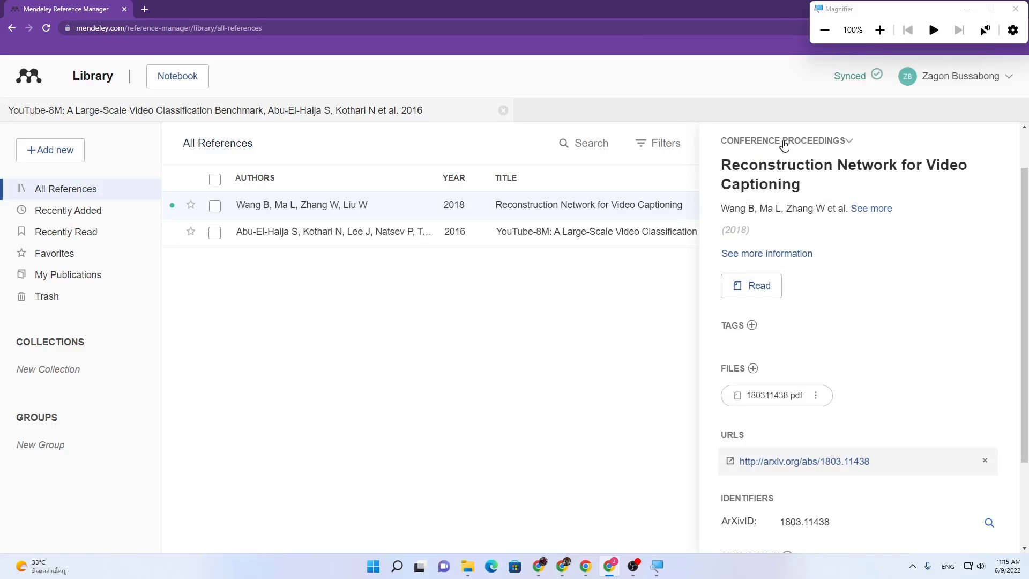
Step: Review the proceedings title and year, month 3, day 30, and ArXivID 1803.11438 identifiers
{"action": "left_click", "coordinate": [741, 239]}
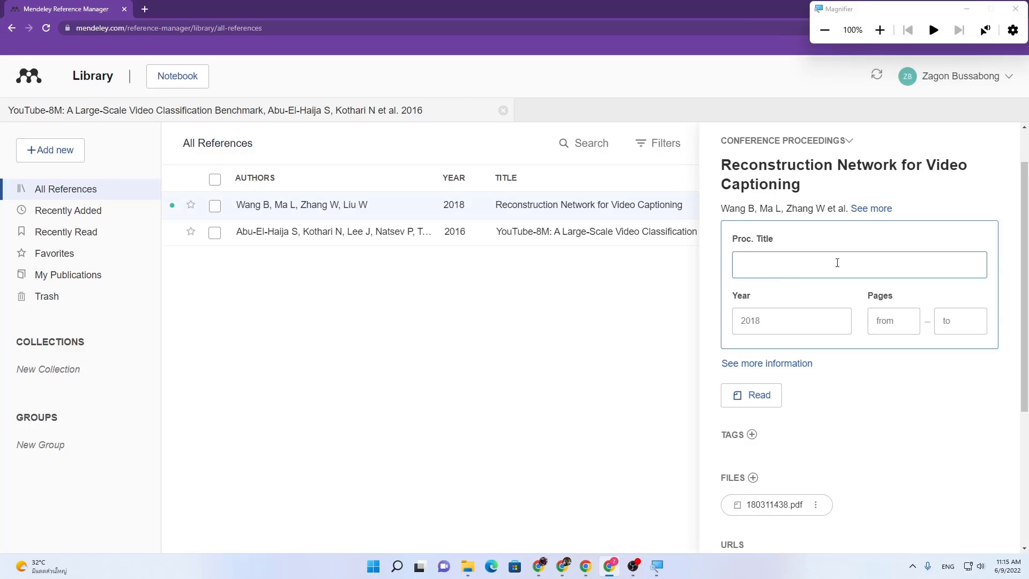
{"action": "left_click", "coordinate": [800, 317]}
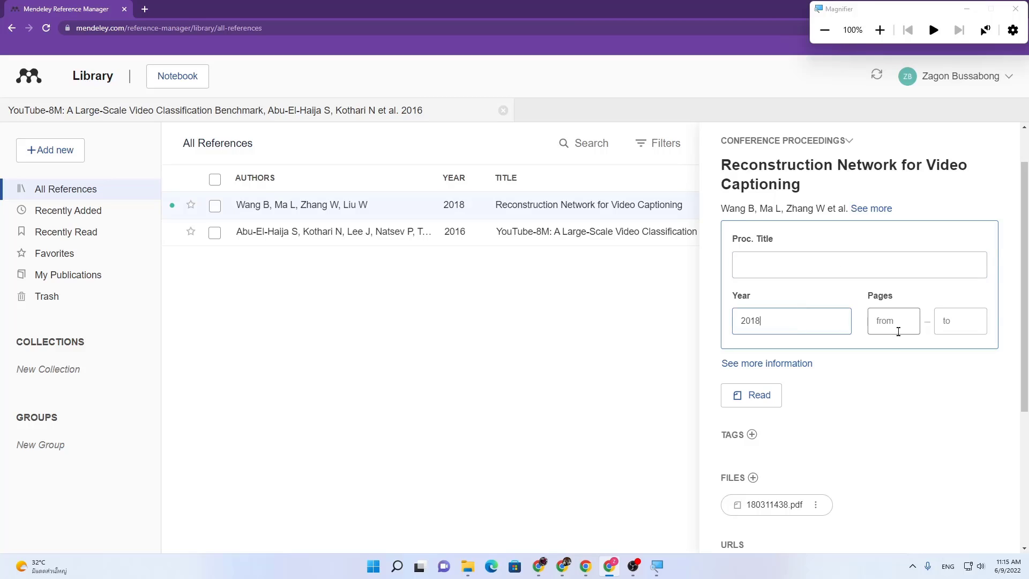
{"action": "left_click", "coordinate": [844, 372]}
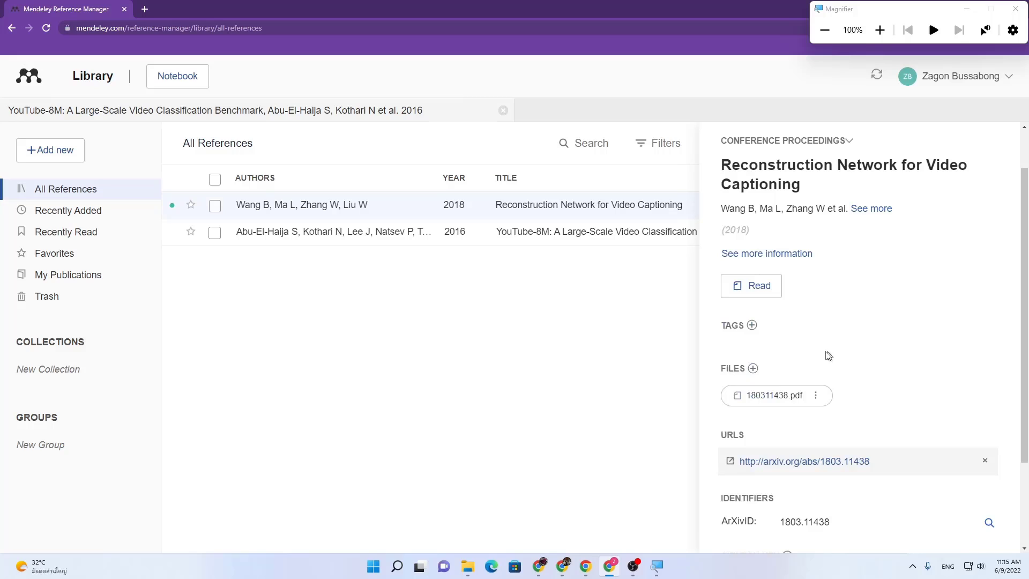
{"action": "left_click", "coordinate": [761, 252]}
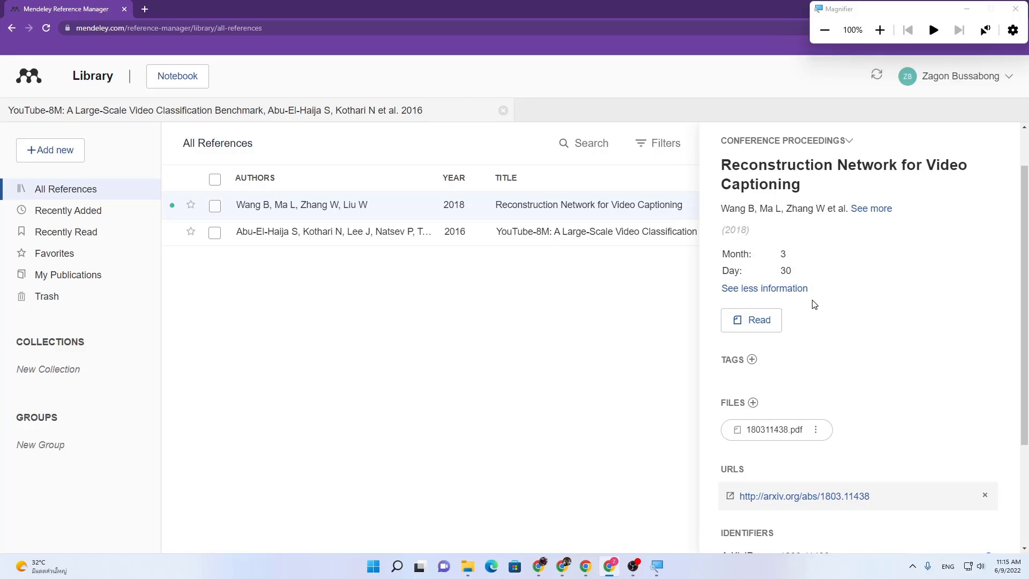
{"action": "scroll", "coordinate": [811, 300], "scroll_direction": "down", "scroll_amount": 3}
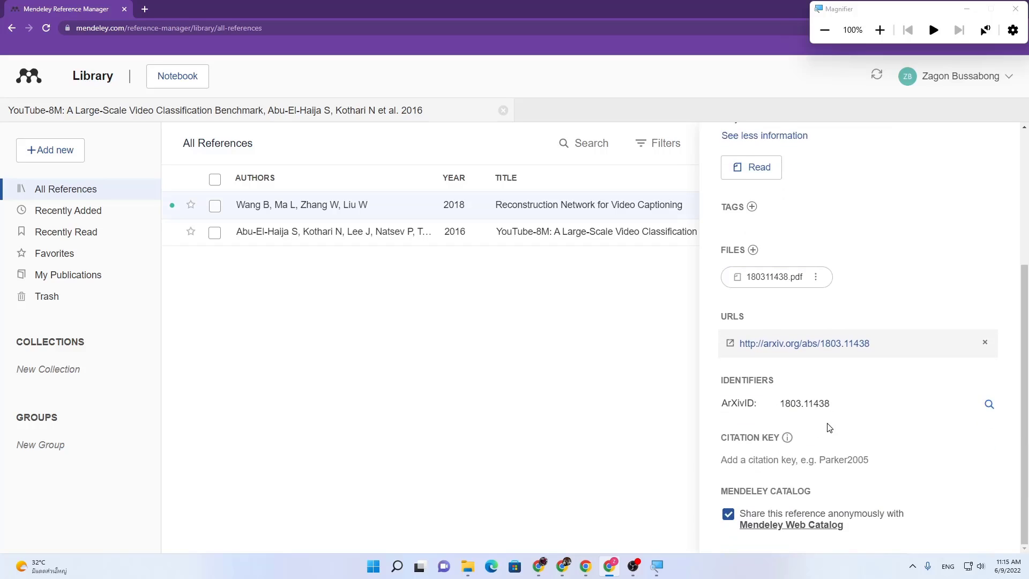
{"action": "left_click", "coordinate": [745, 403]}
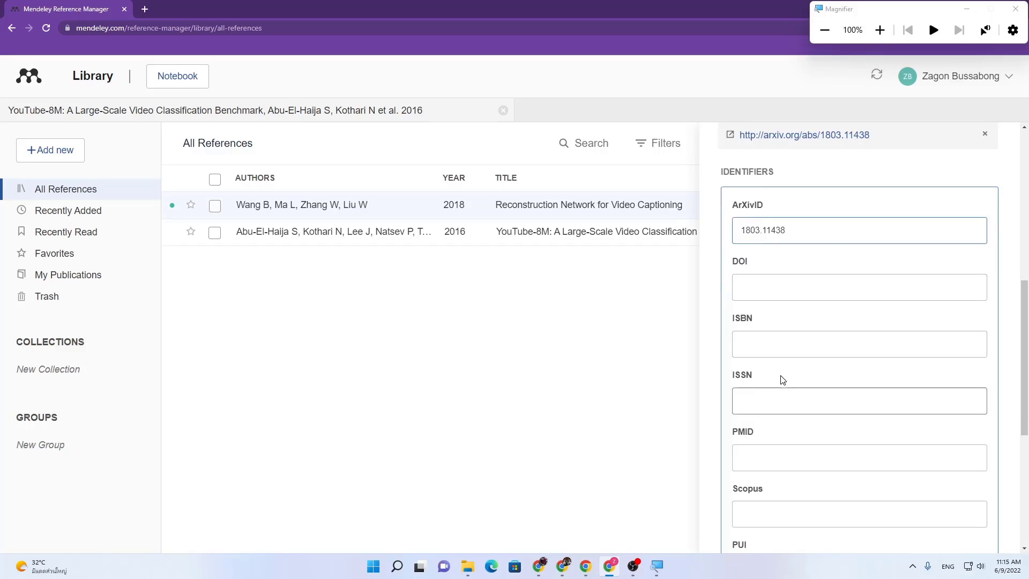
{"action": "left_click", "coordinate": [602, 317]}
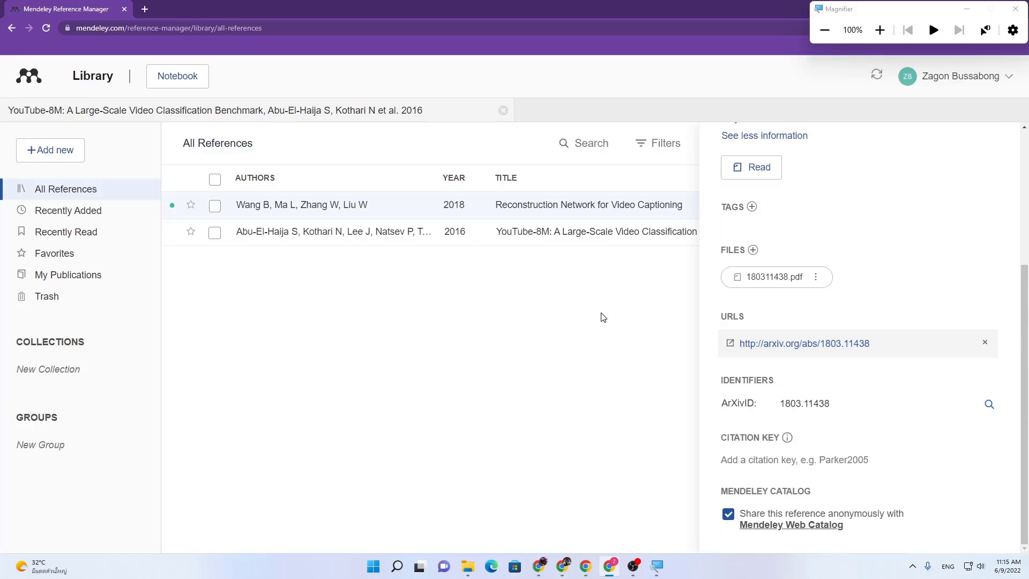
Step: Open Reconstruction Network in its own reader tab, compare with YouTube-8M, then return to All References
{"action": "double_click", "coordinate": [525, 209]}
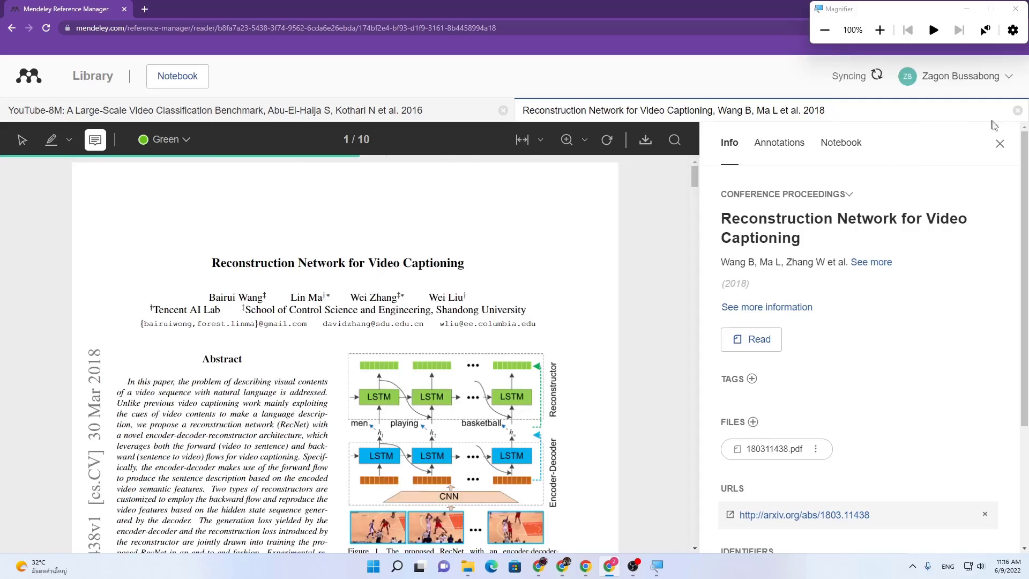
{"action": "left_click", "coordinate": [1000, 143]}
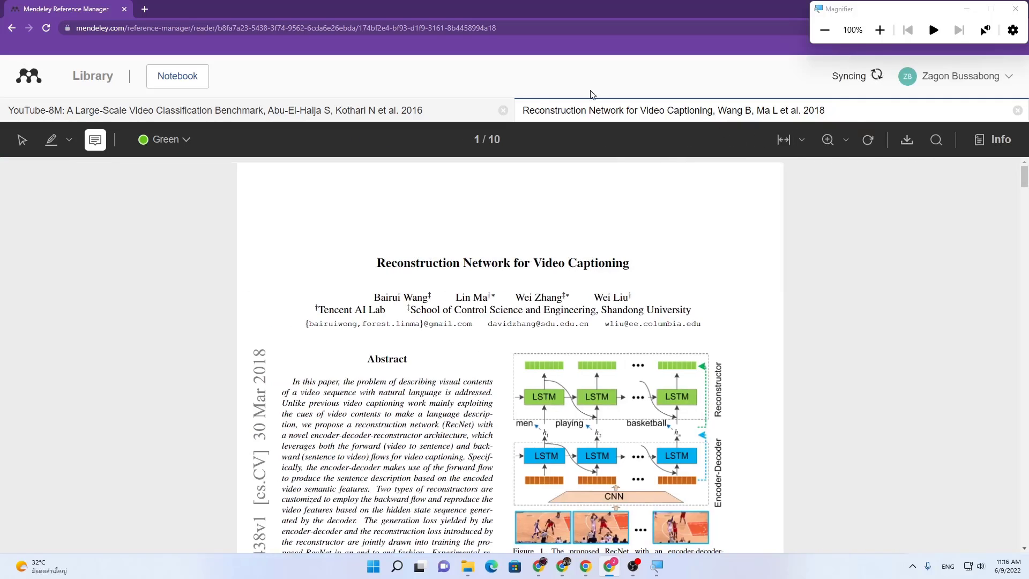
{"action": "left_click", "coordinate": [373, 112]}
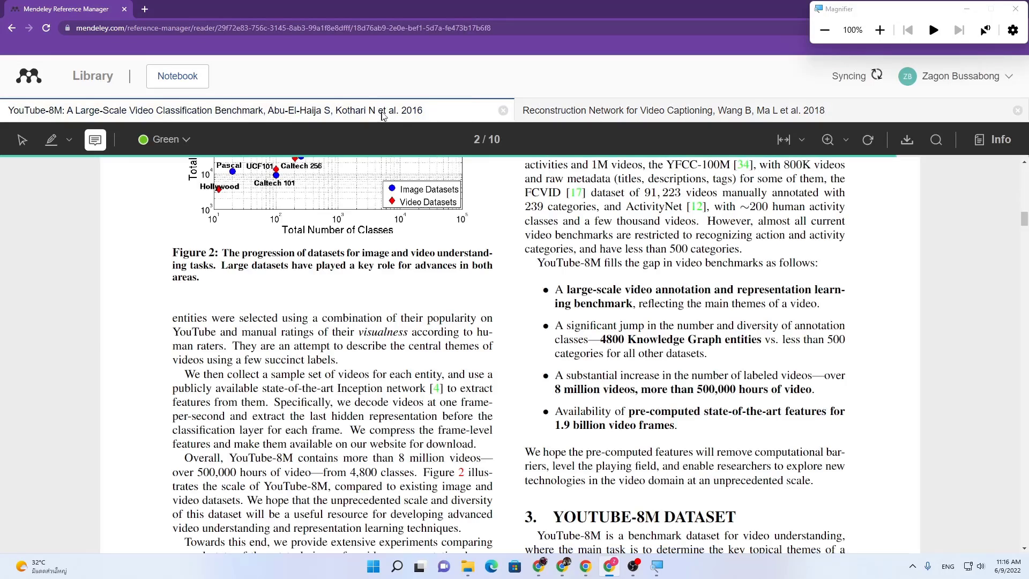
{"action": "left_click", "coordinate": [648, 109]}
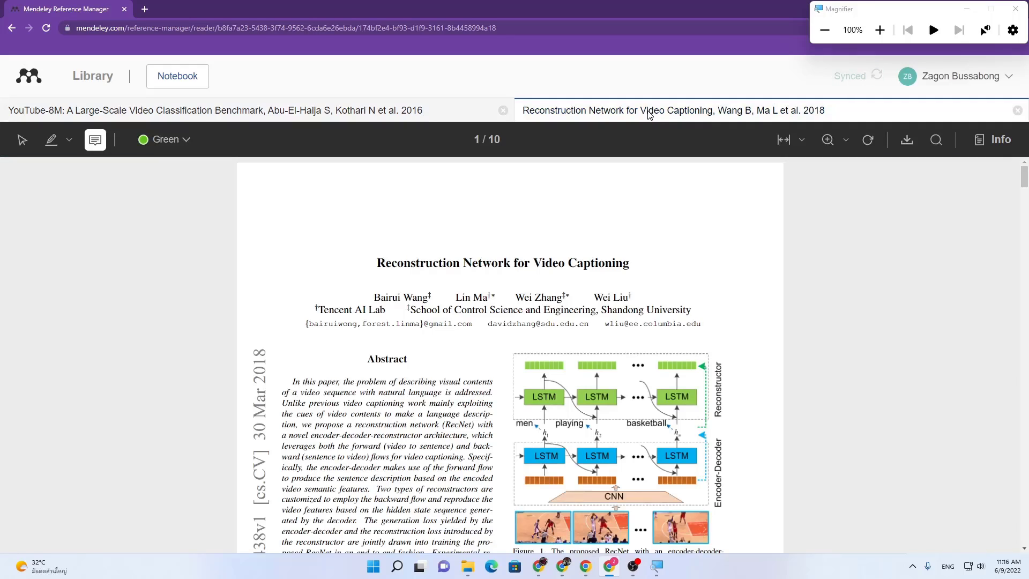
{"action": "left_click", "coordinate": [94, 75]}
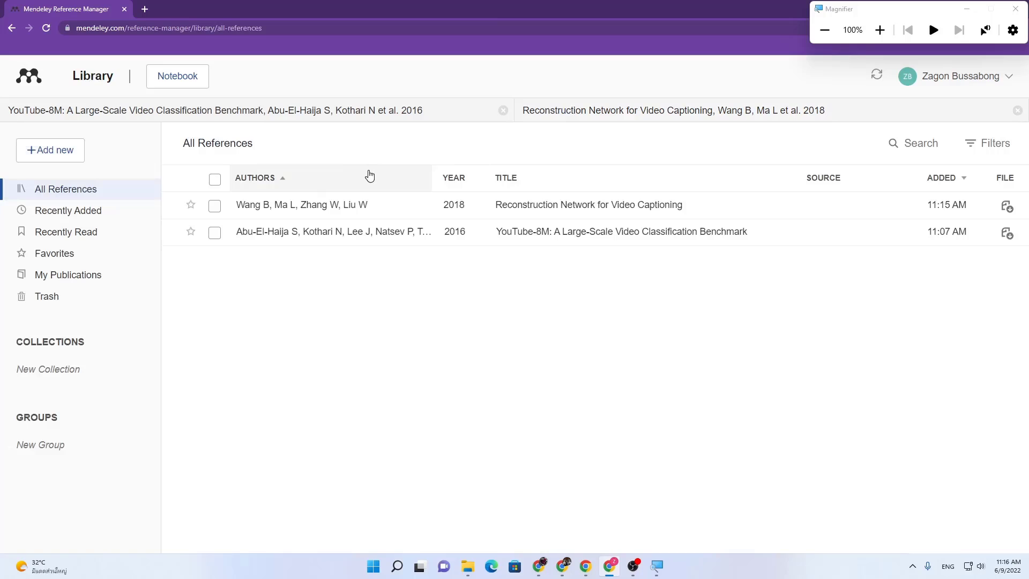
Step: Star the 2018 Reconstruction Network and 2016 YouTube-8M references as favourites
{"action": "left_click", "coordinate": [190, 204]}
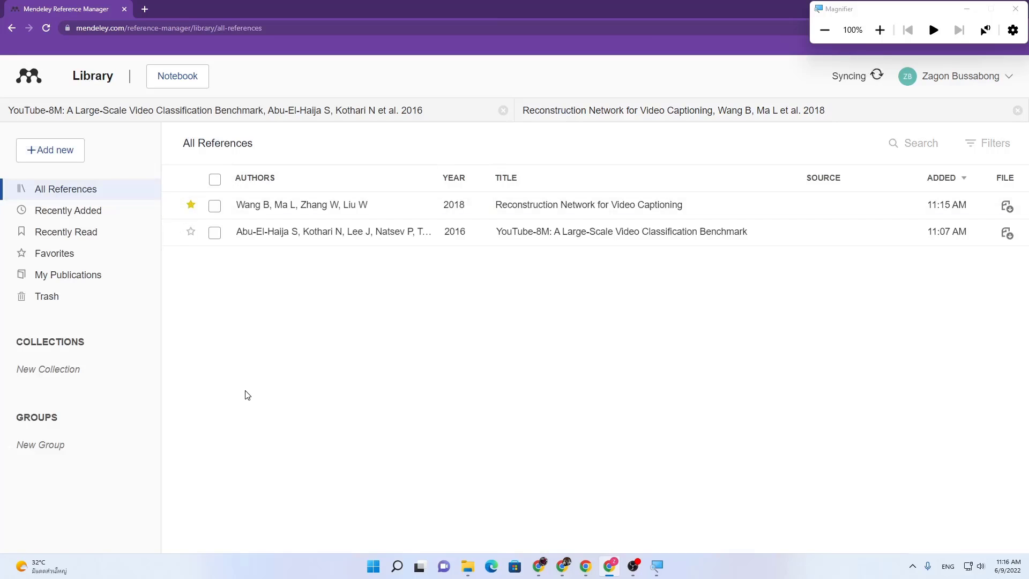
{"action": "left_click", "coordinate": [190, 231]}
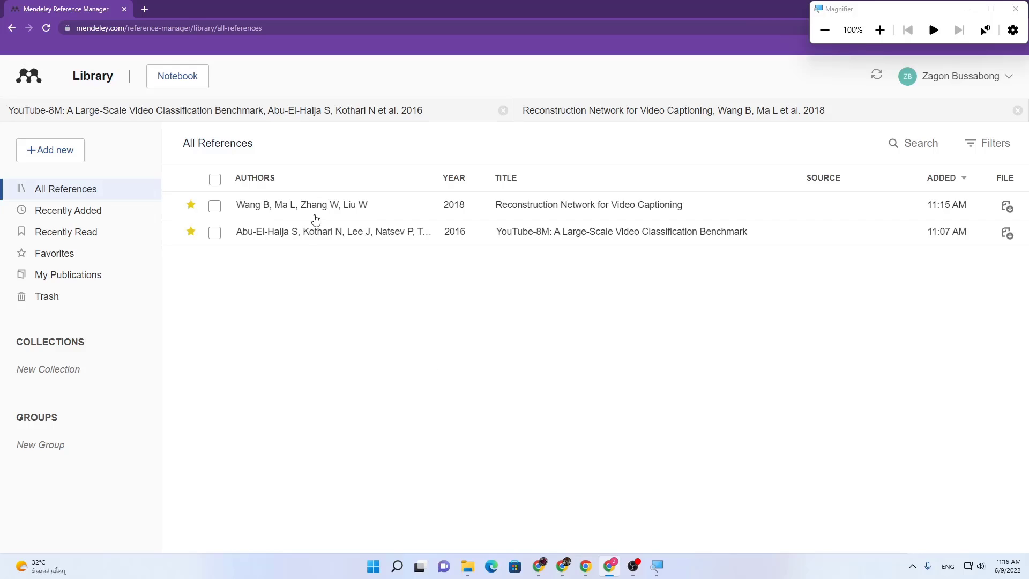
{"action": "left_click", "coordinate": [214, 207]}
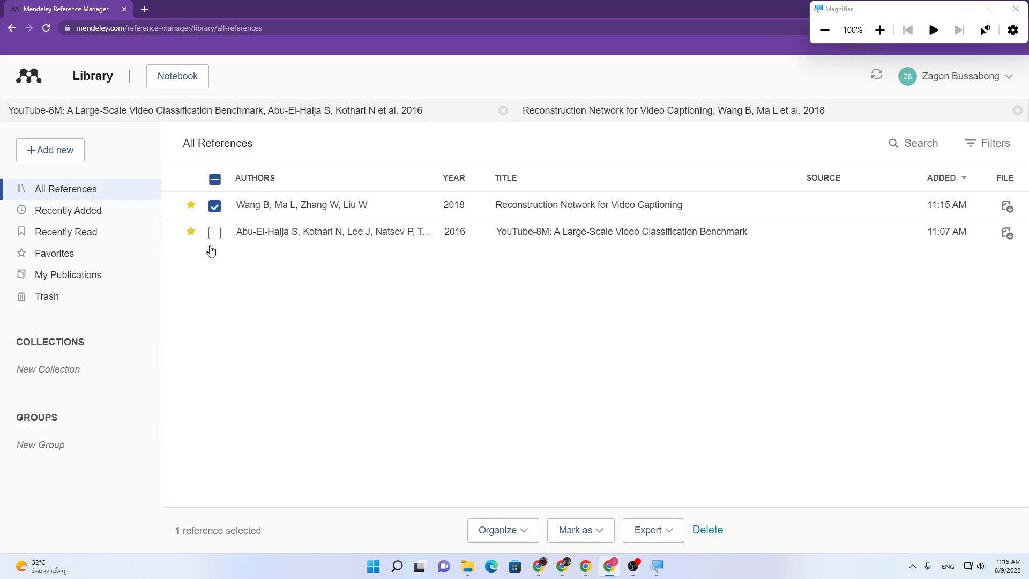
{"action": "right_click", "coordinate": [290, 207]}
{"action": "left_click", "coordinate": [39, 300]}
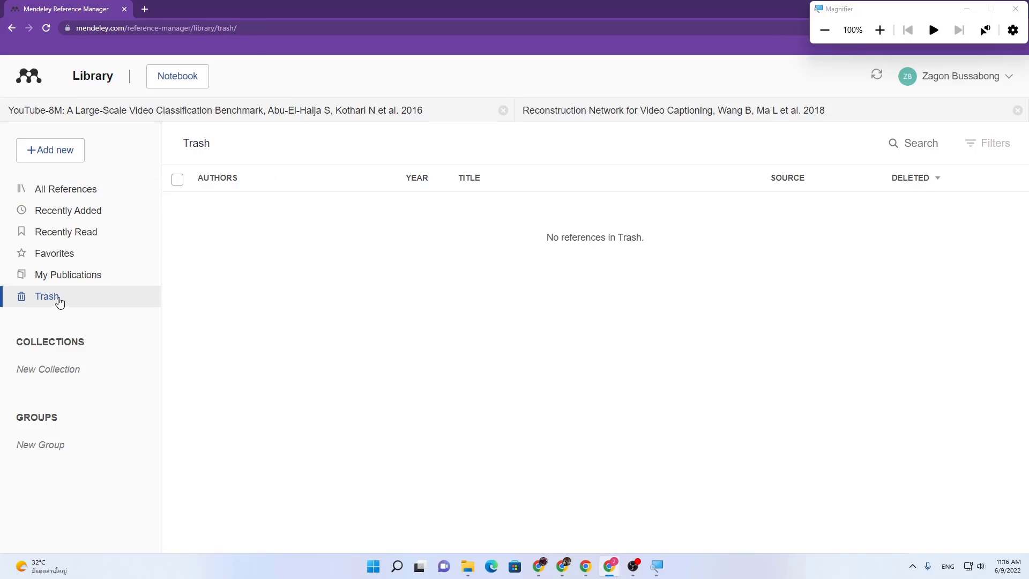
{"action": "left_click", "coordinate": [67, 197]}
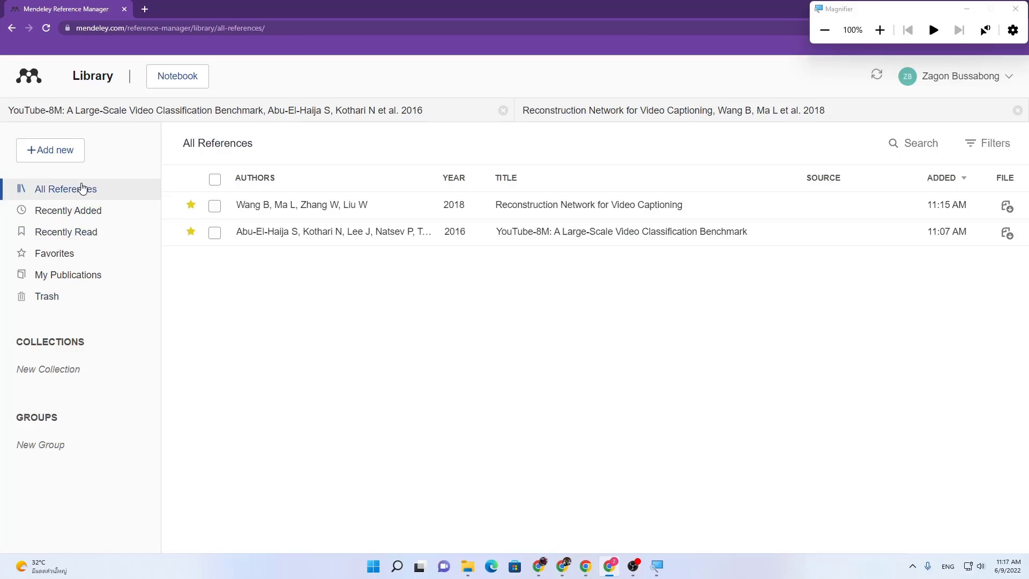
Step: Browse Recently Added, Recently Read and Favorites, then unstar the Reconstruction Network reference
{"action": "left_click", "coordinate": [82, 217]}
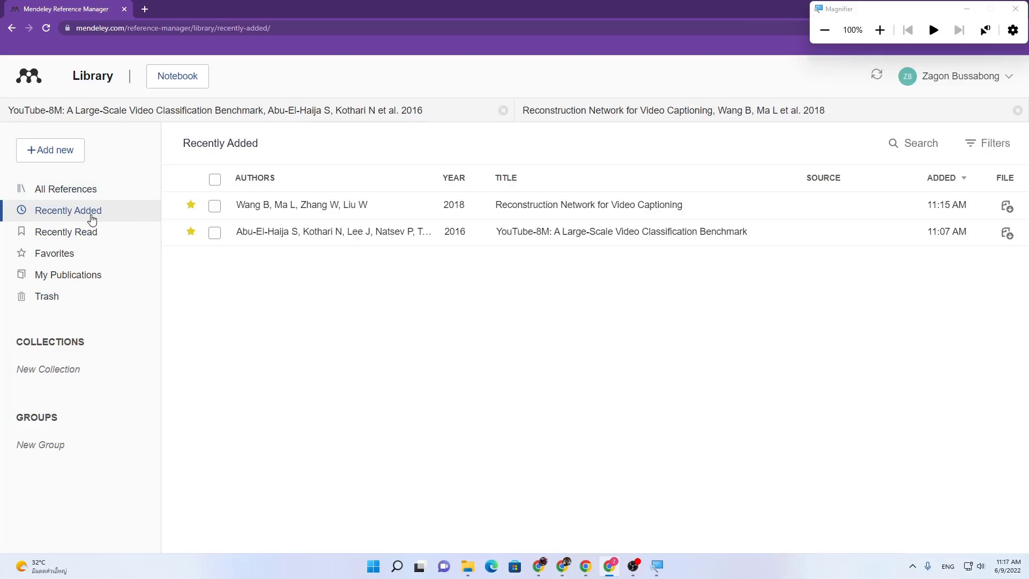
{"action": "left_click", "coordinate": [50, 237]}
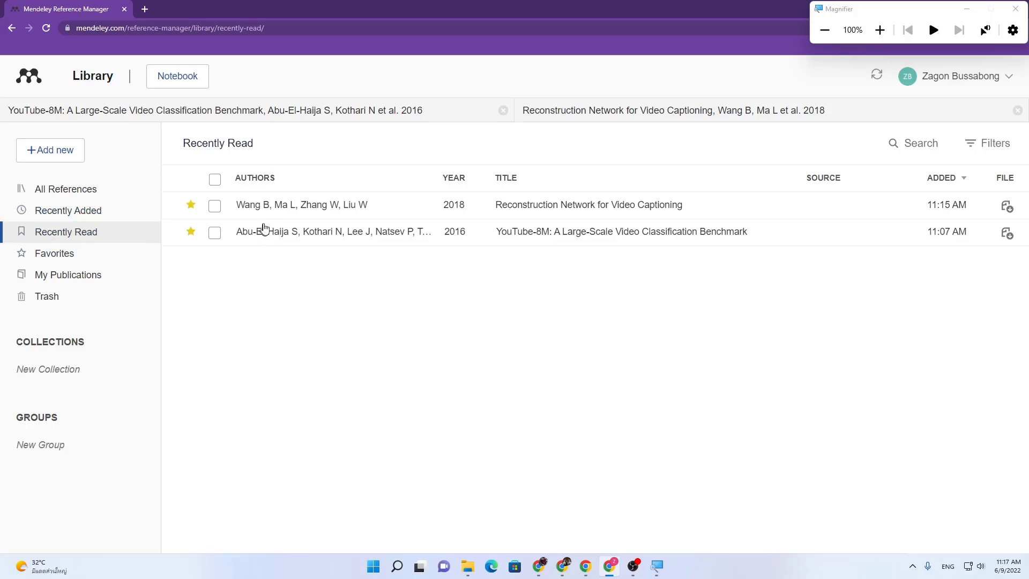
{"action": "left_click", "coordinate": [47, 214]}
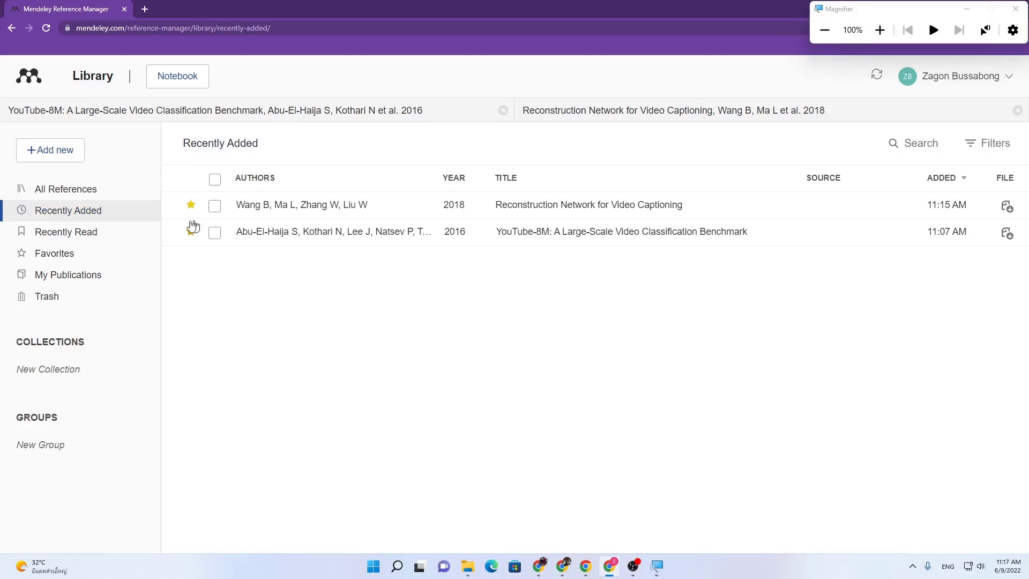
{"action": "left_click", "coordinate": [74, 233]}
{"action": "left_click", "coordinate": [69, 257]}
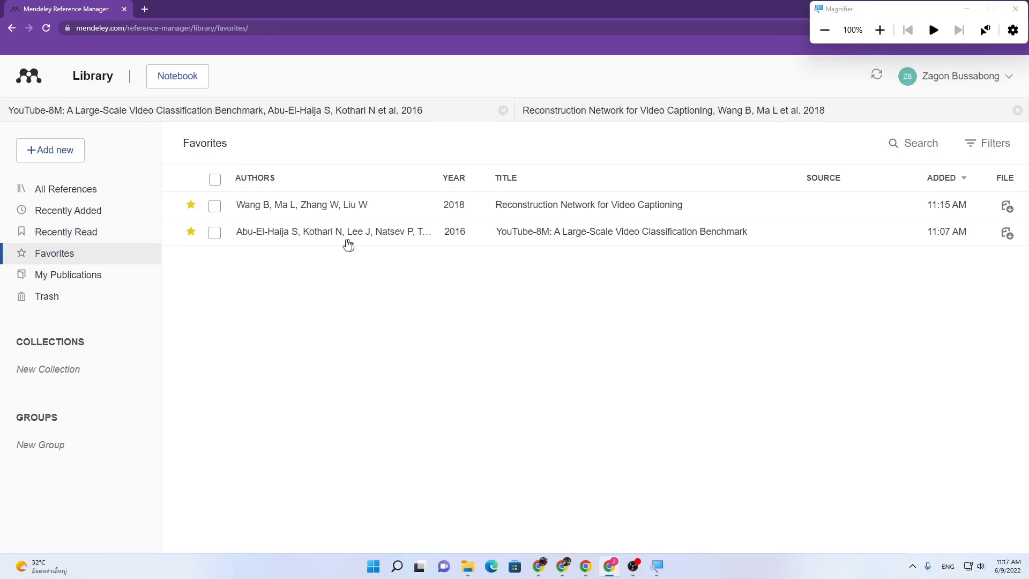
{"action": "left_click", "coordinate": [191, 205]}
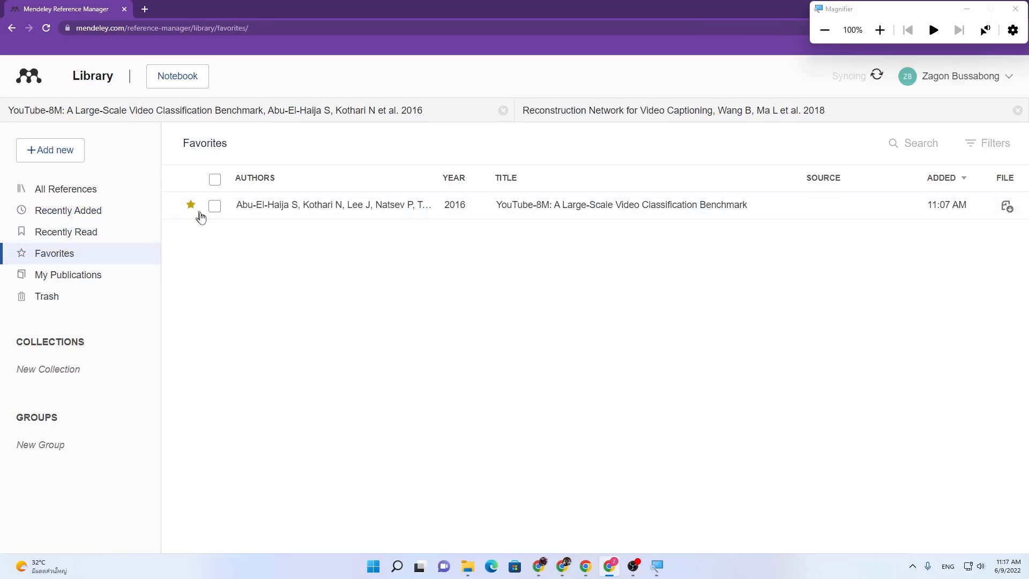
Step: Check All References, Favorites and My Publications to confirm only YouTube-8M stays starred
{"action": "left_click", "coordinate": [68, 189]}
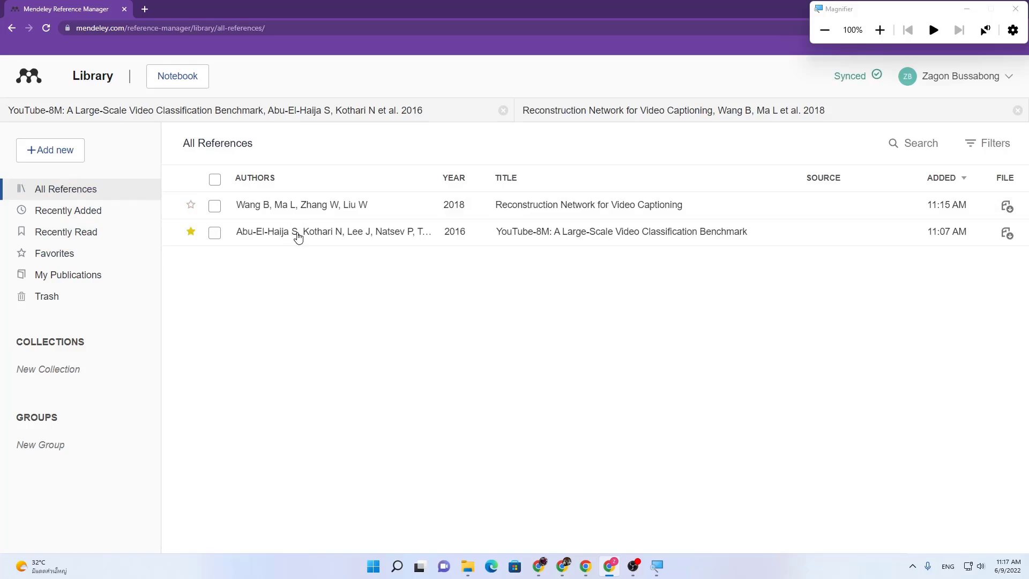
{"action": "left_click", "coordinate": [67, 261]}
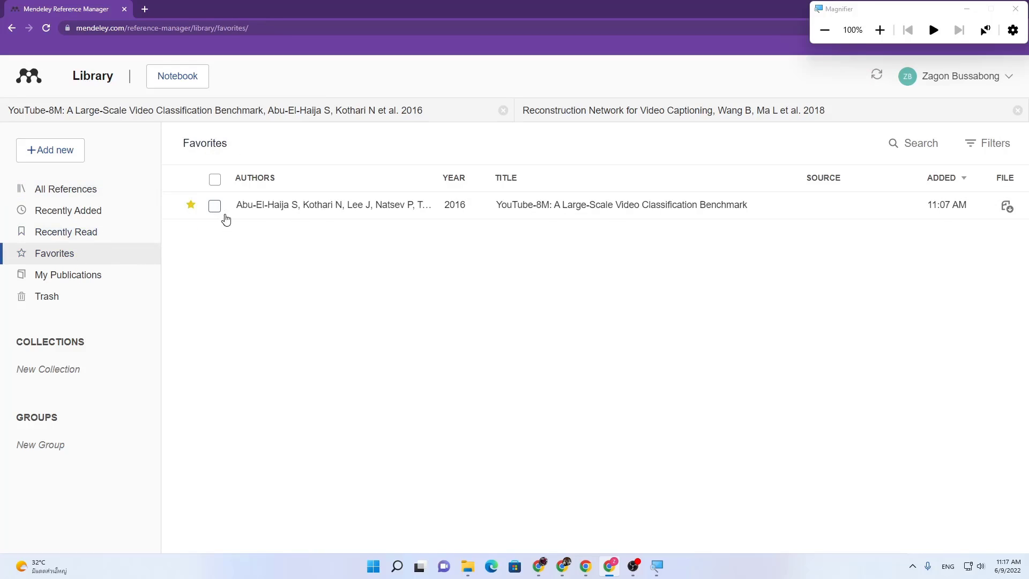
{"action": "left_click", "coordinate": [85, 275]}
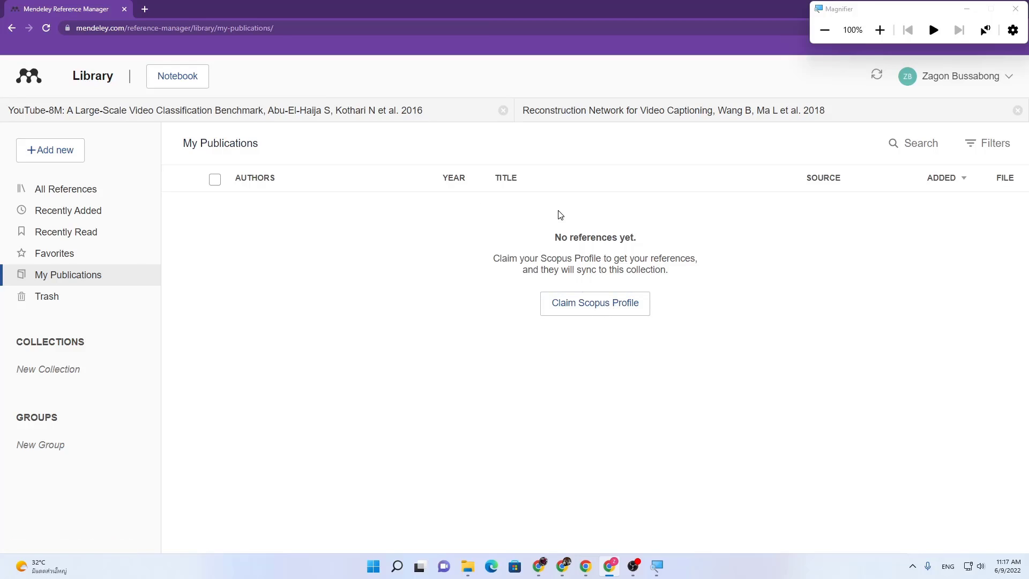
{"action": "left_click", "coordinate": [43, 195]}
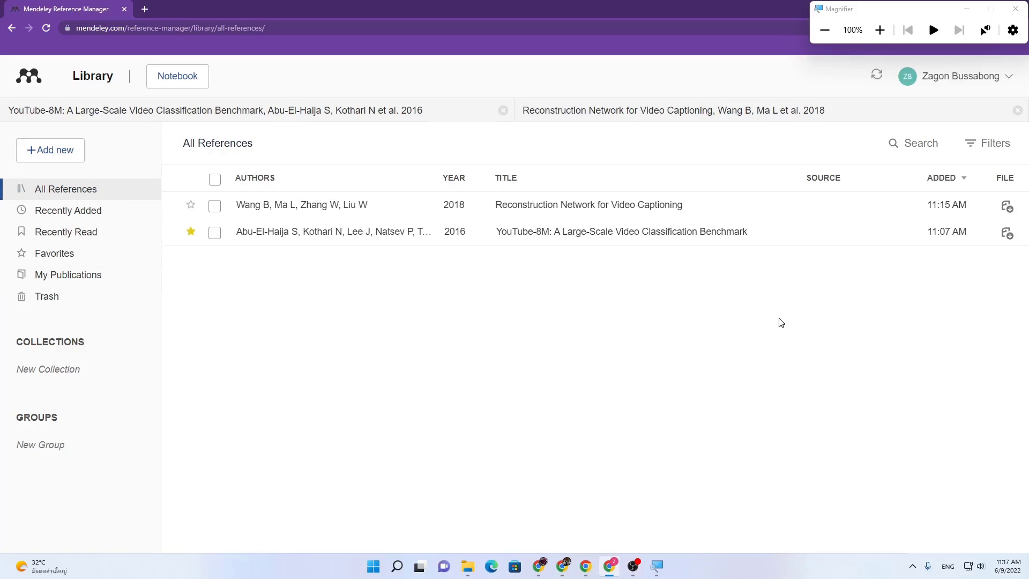